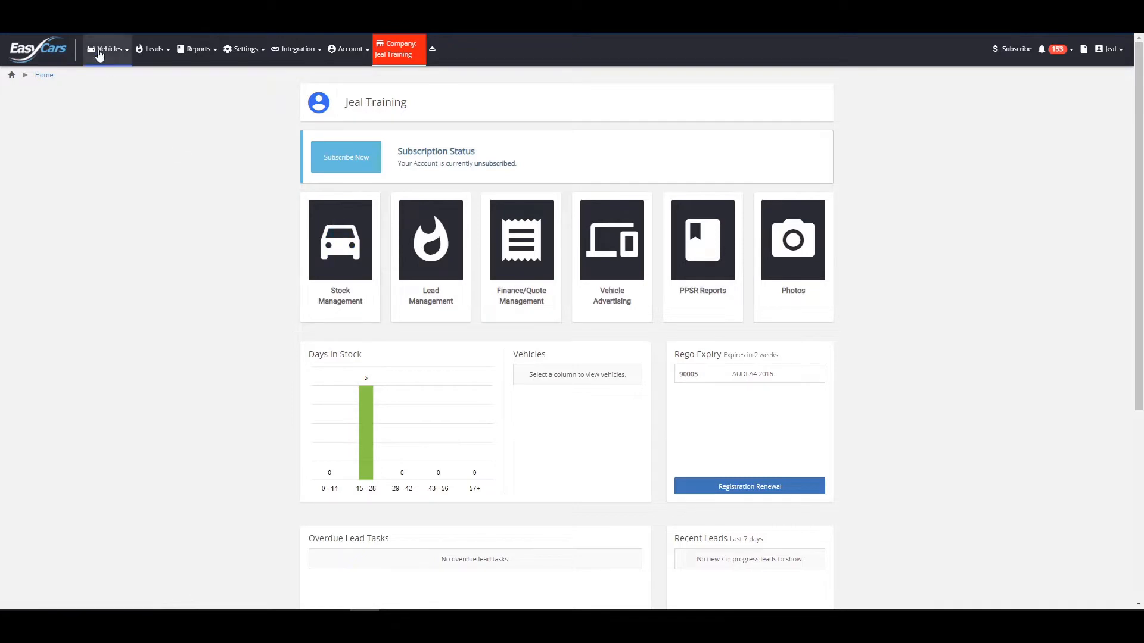
- Open the Stock Management vehicle list and check its items-per-page choices
left_click(107, 49)
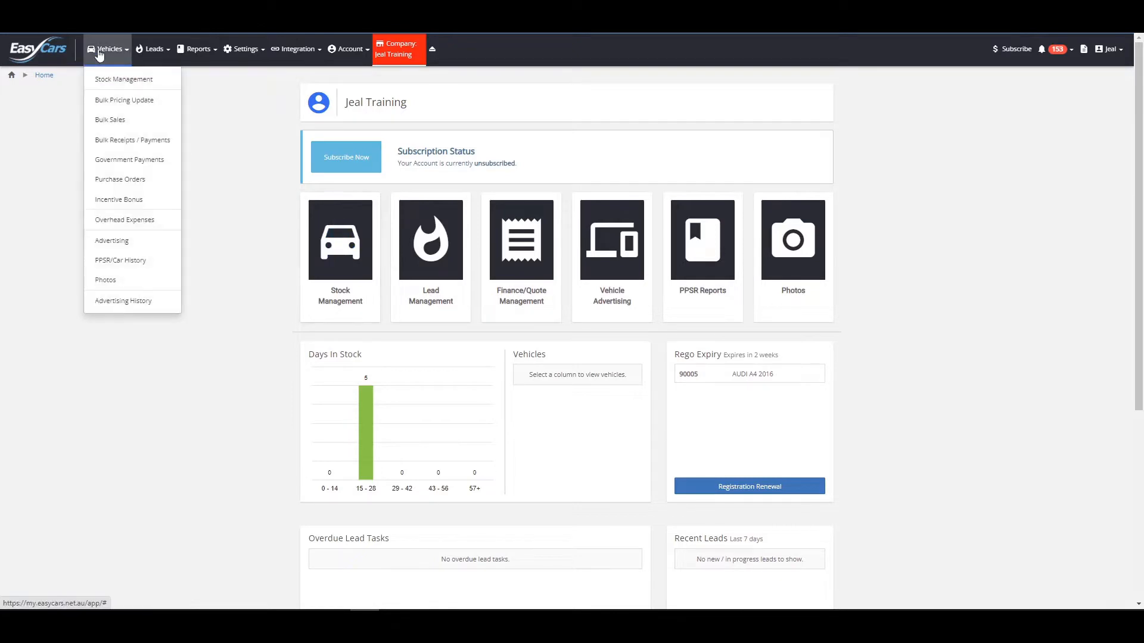
left_click(170, 88)
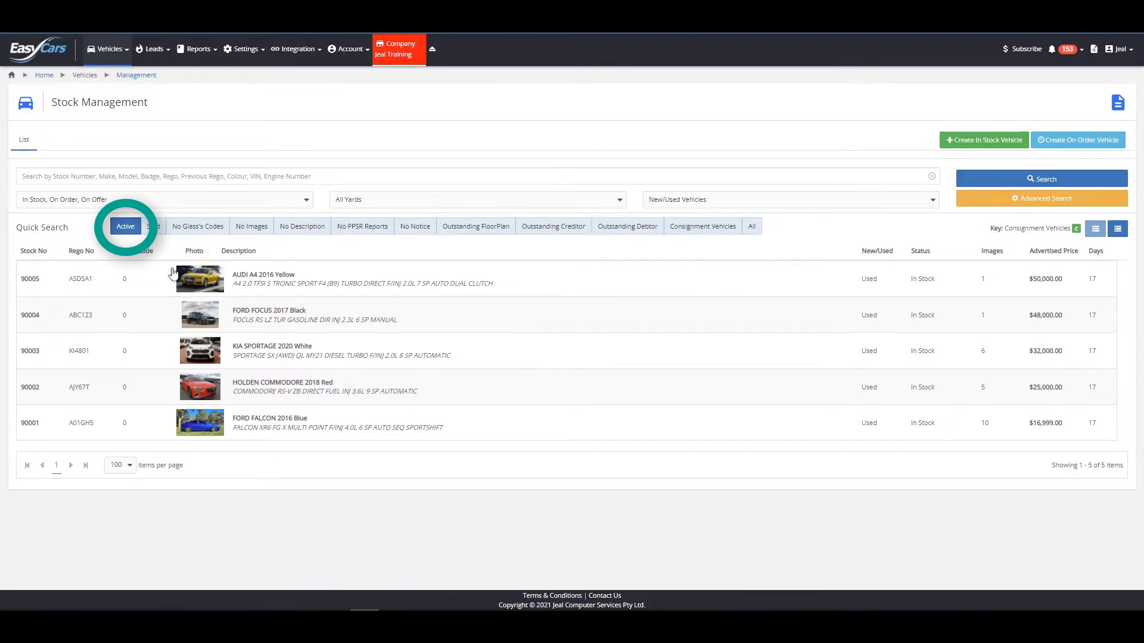
left_click(128, 465)
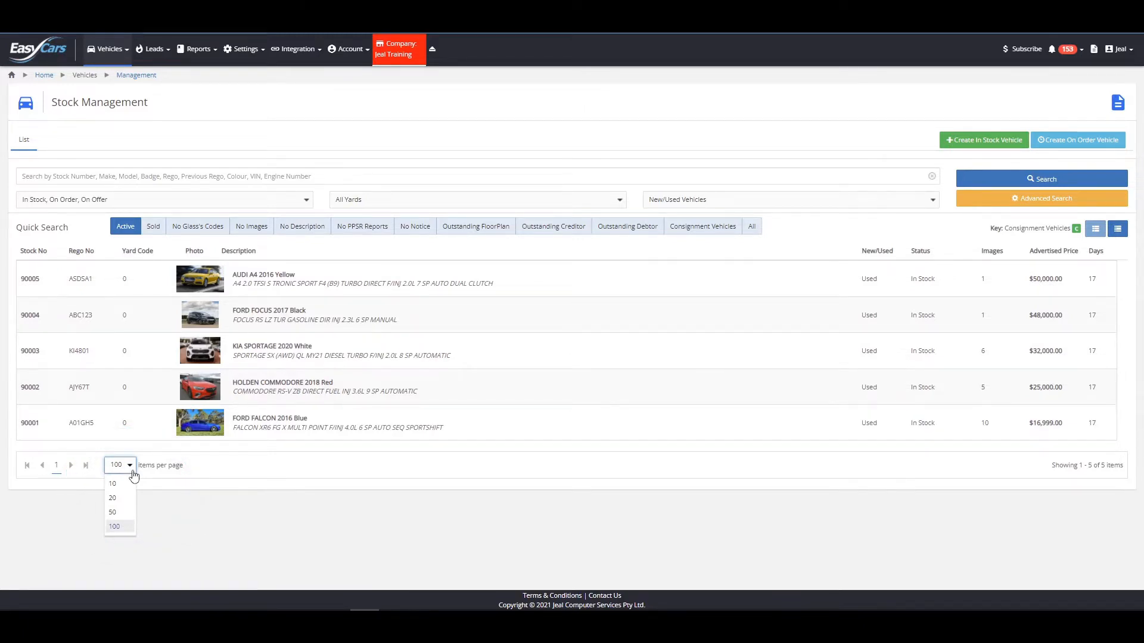
left_click(133, 474)
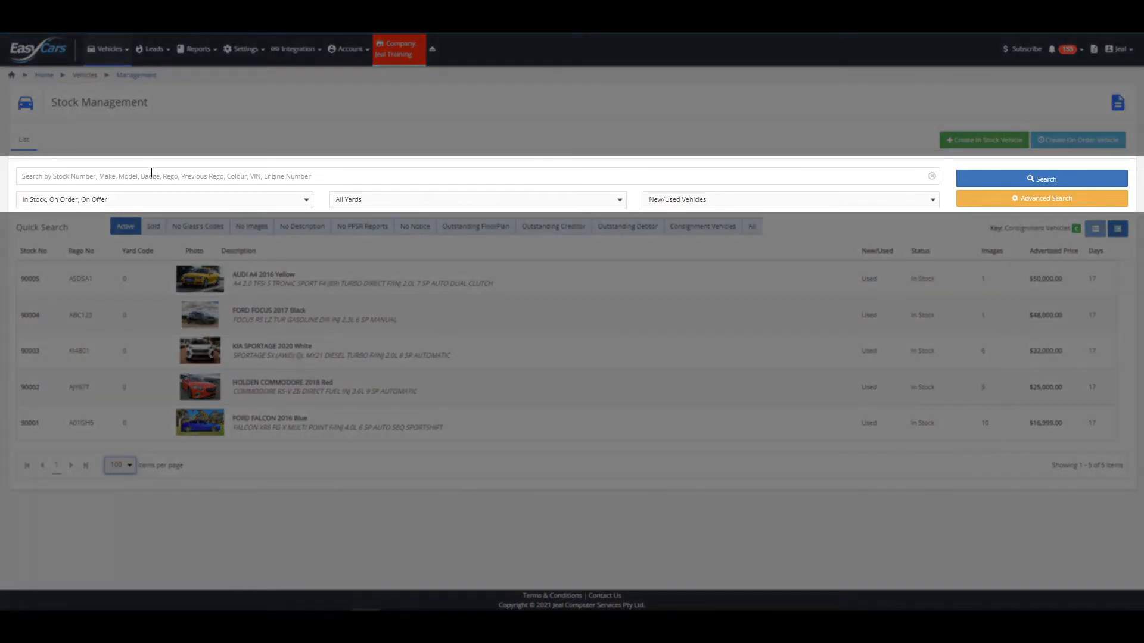
- Search the stock list for "sport", clear the search term and list all active vehicles again
left_click(151, 173)
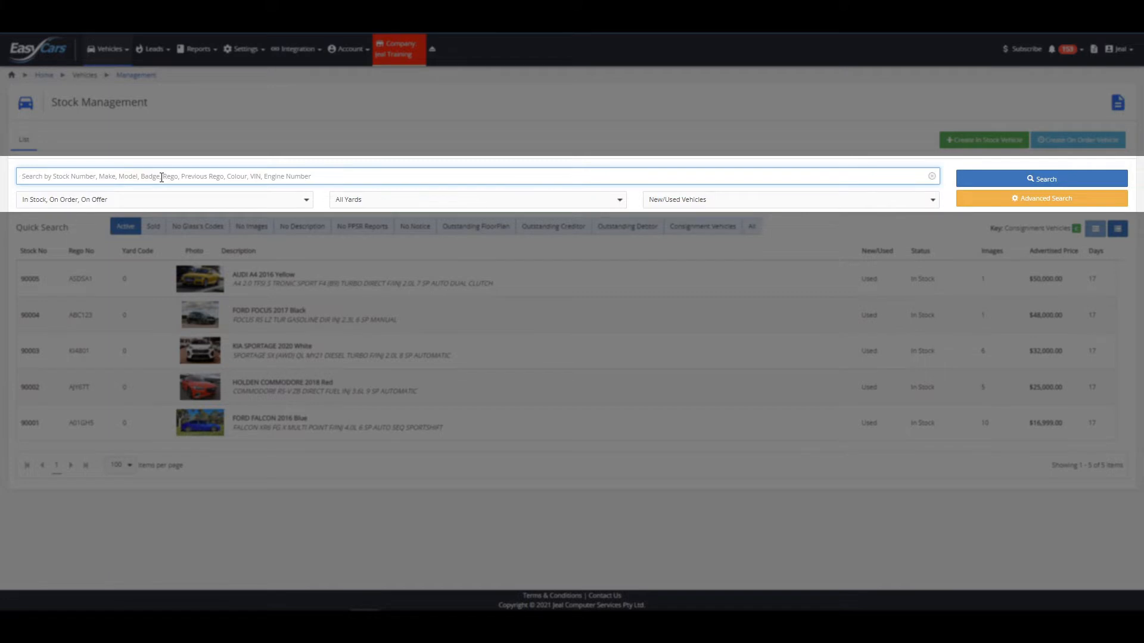
type("sport")
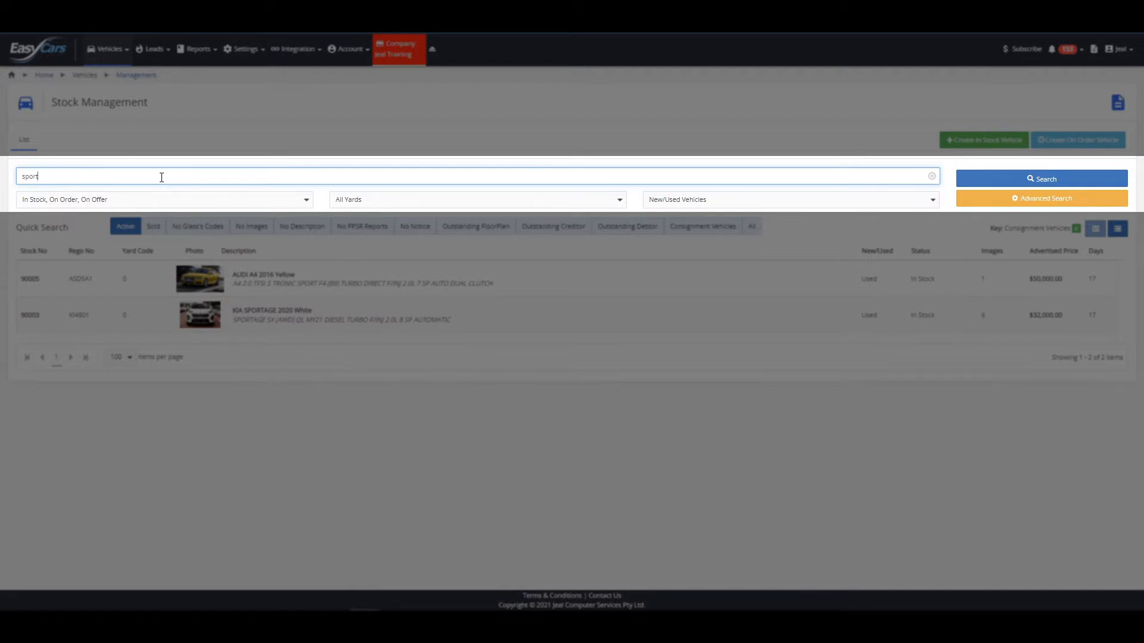
left_click(931, 176)
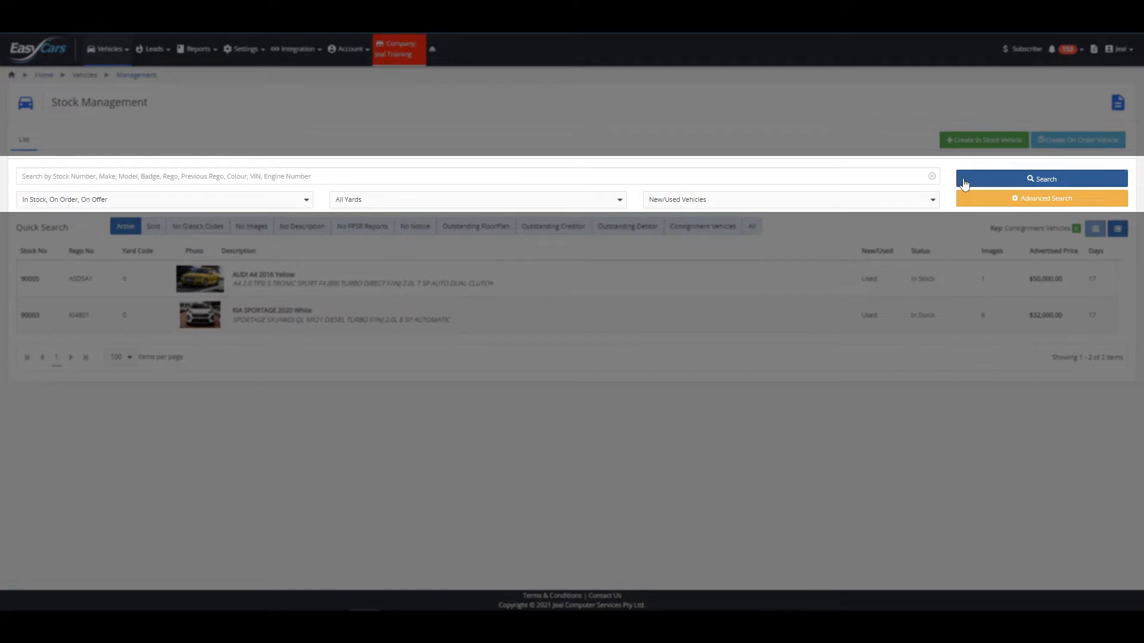
left_click(965, 182)
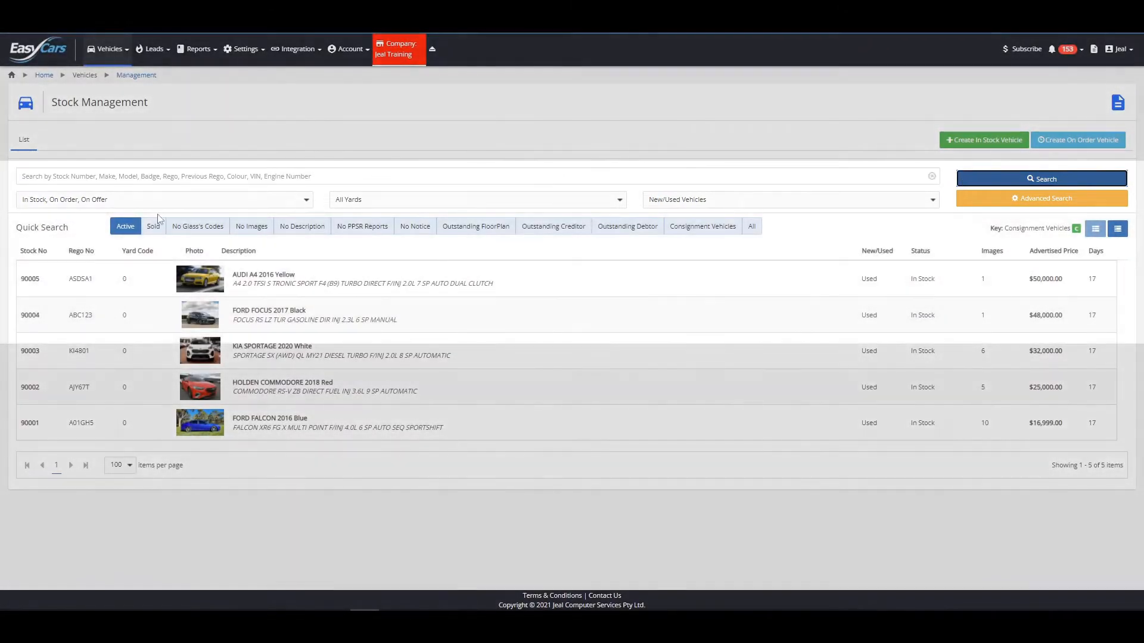
- Check the status and yard filter choices, keeping In Stock, On Order, On Offer and All Yards selected
left_click(171, 200)
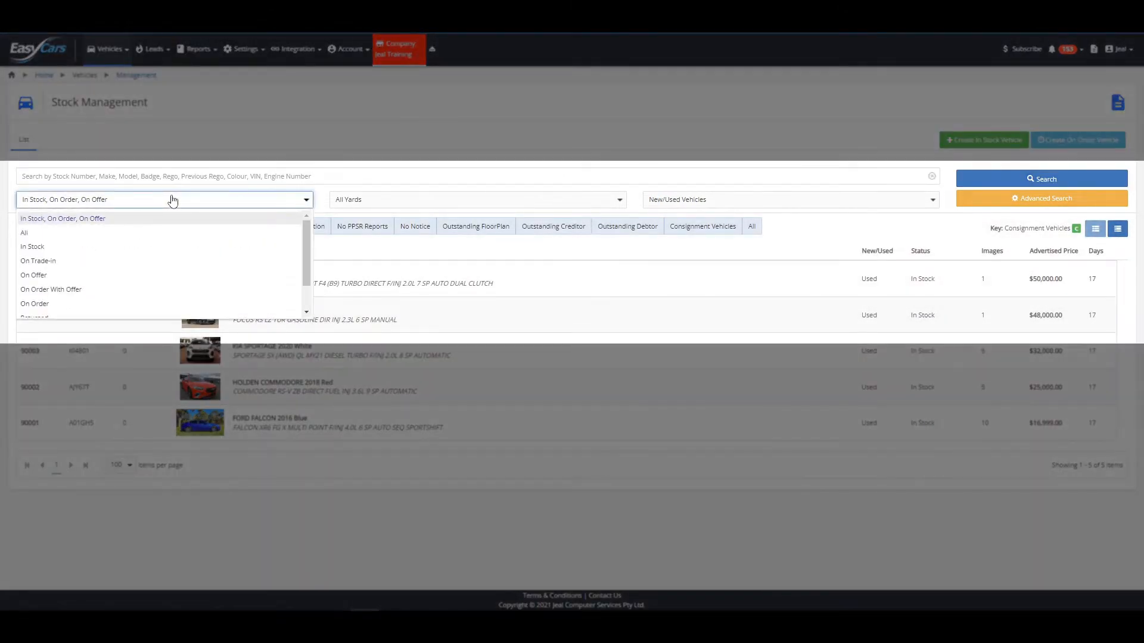
left_click(172, 220)
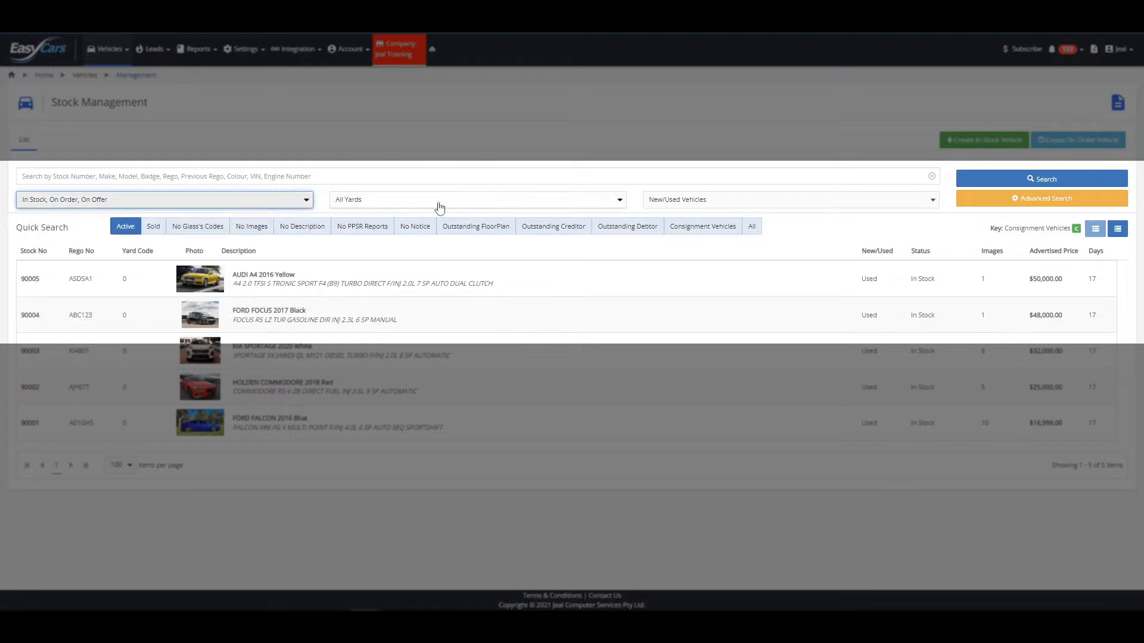
left_click(477, 202)
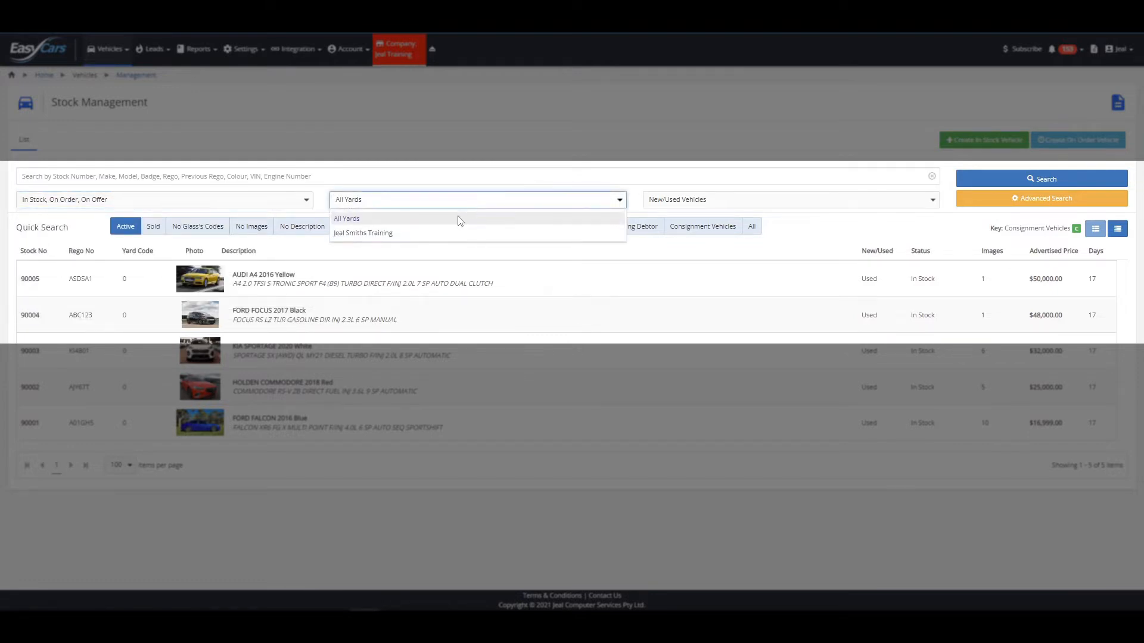
left_click(459, 219)
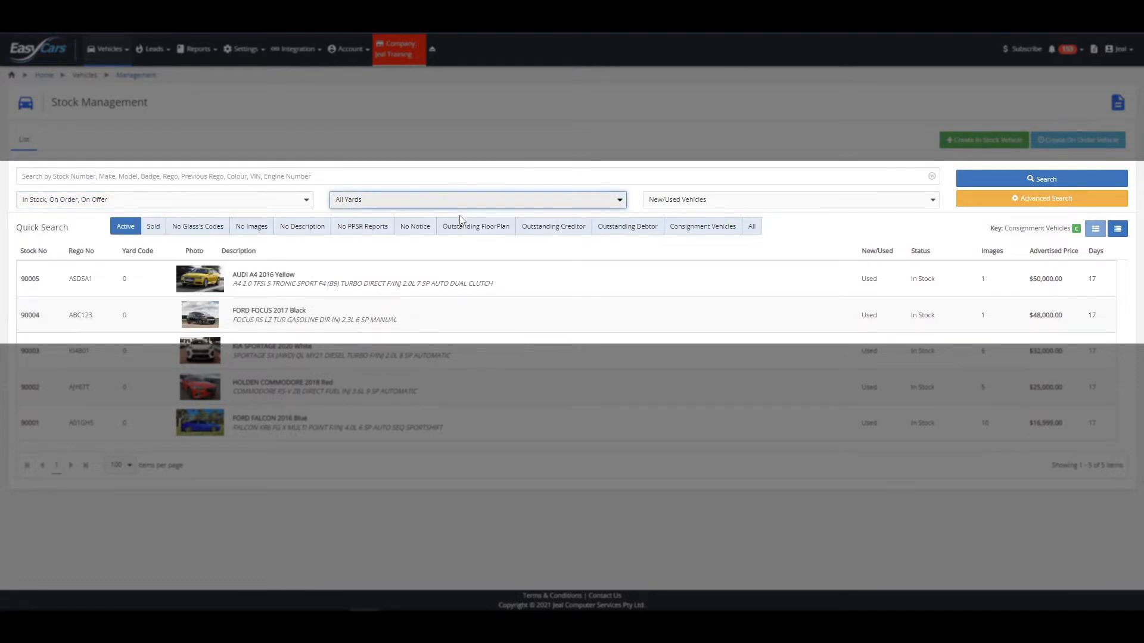
- Run the stock search with New/Used Vehicles selected and set that filter to New Vehicles
left_click(787, 207)
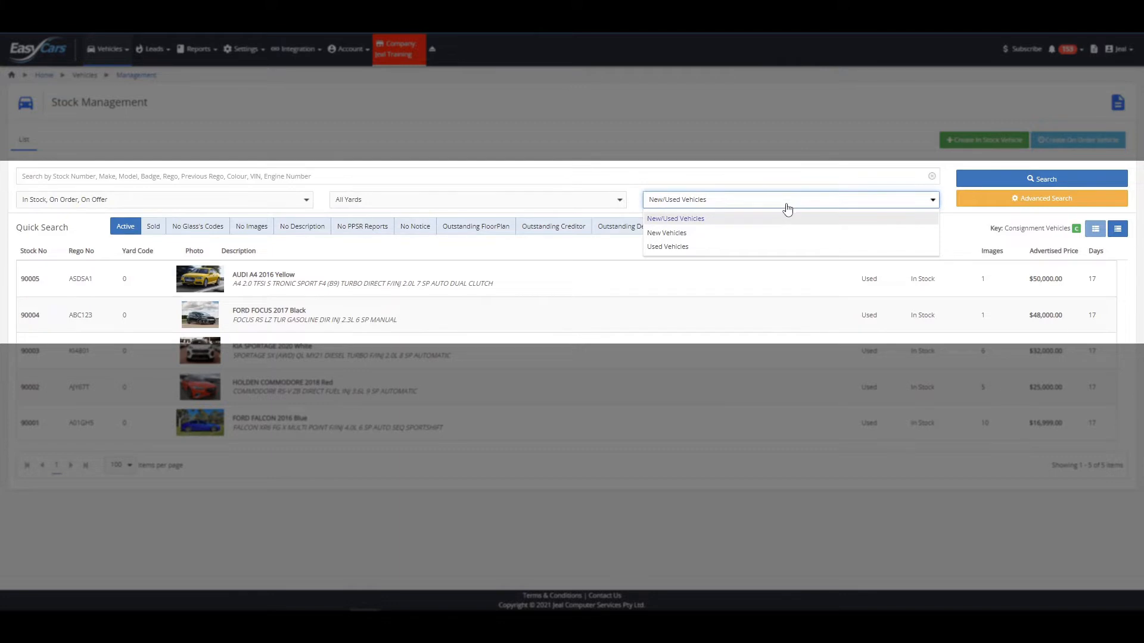
left_click(786, 207)
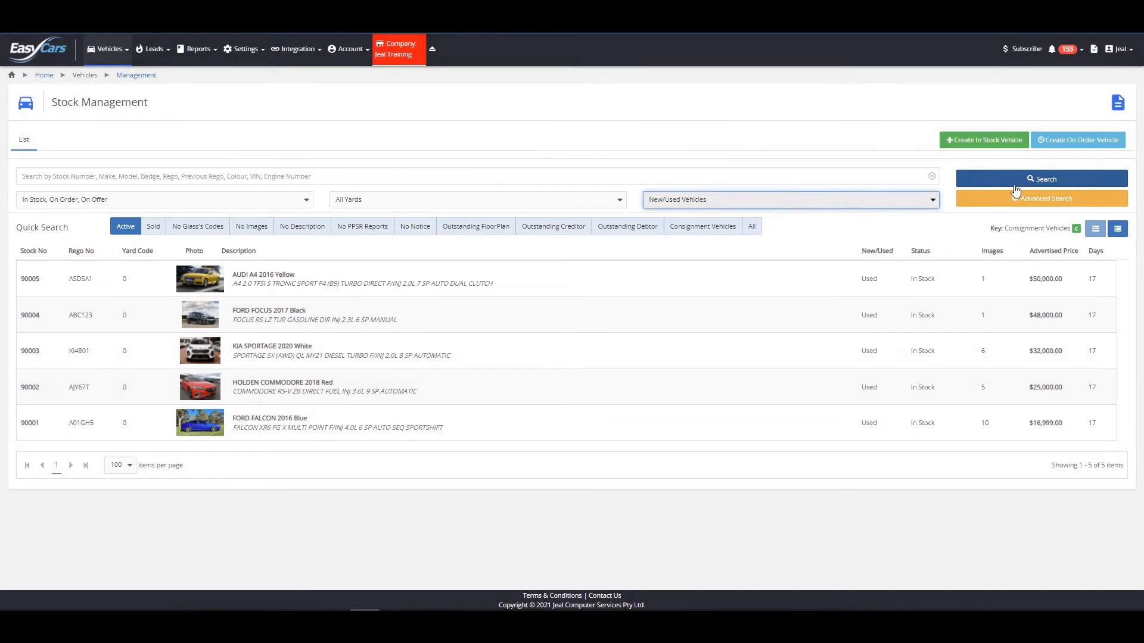
left_click(1015, 185)
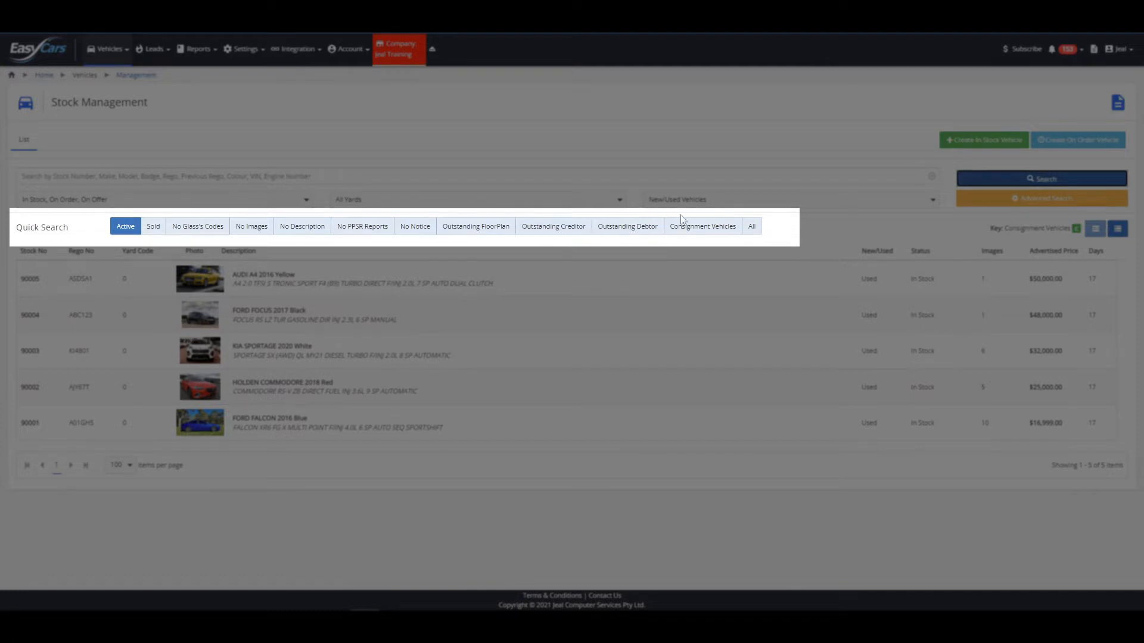
left_click(697, 200)
left_click(682, 236)
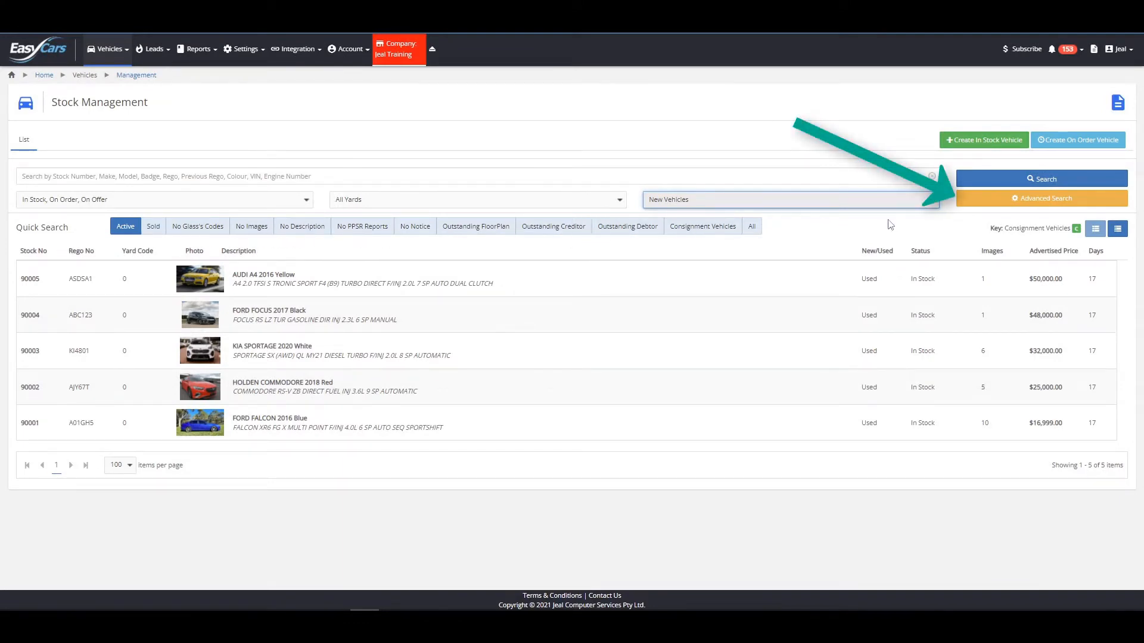
- Examine the Advanced Search criteria, including the stock group options, and close them without searching
left_click(988, 202)
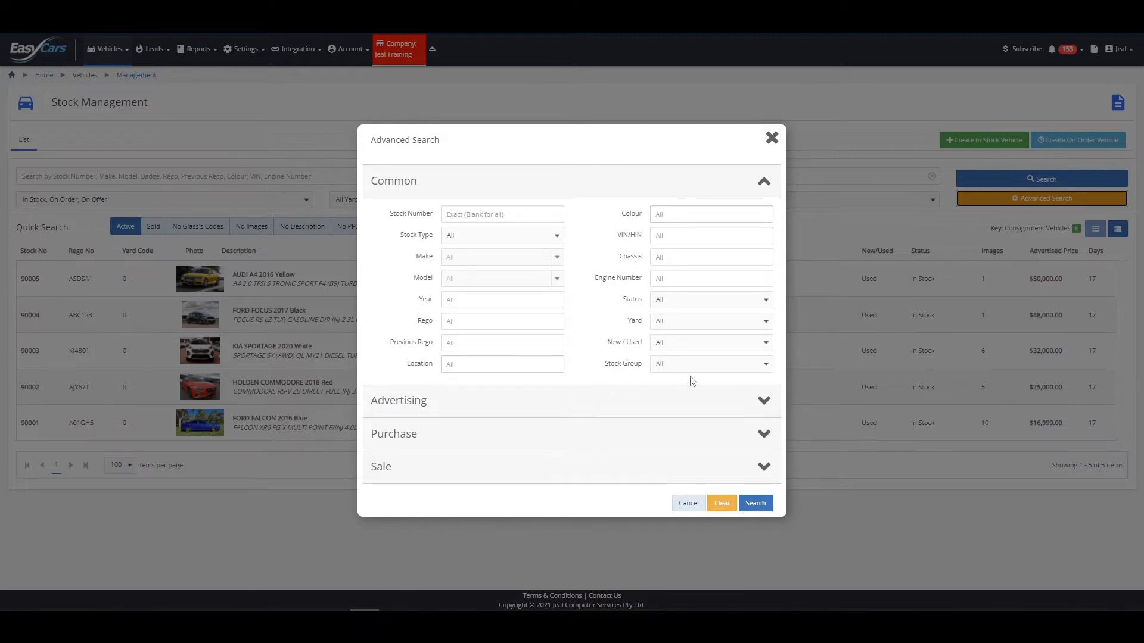
left_click(725, 364)
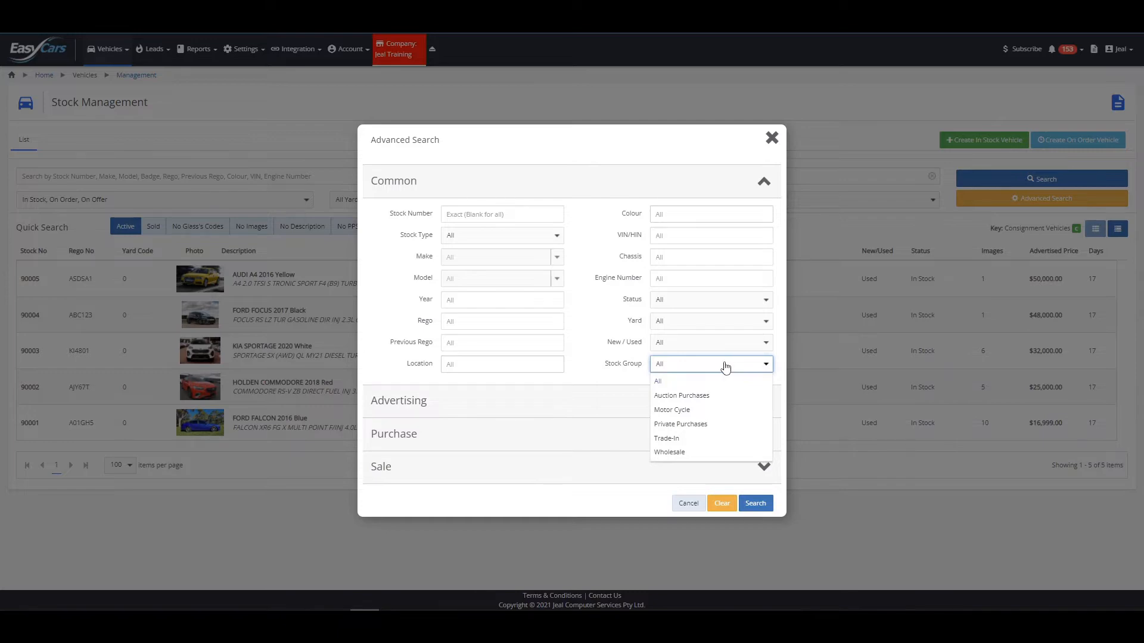
left_click(725, 365)
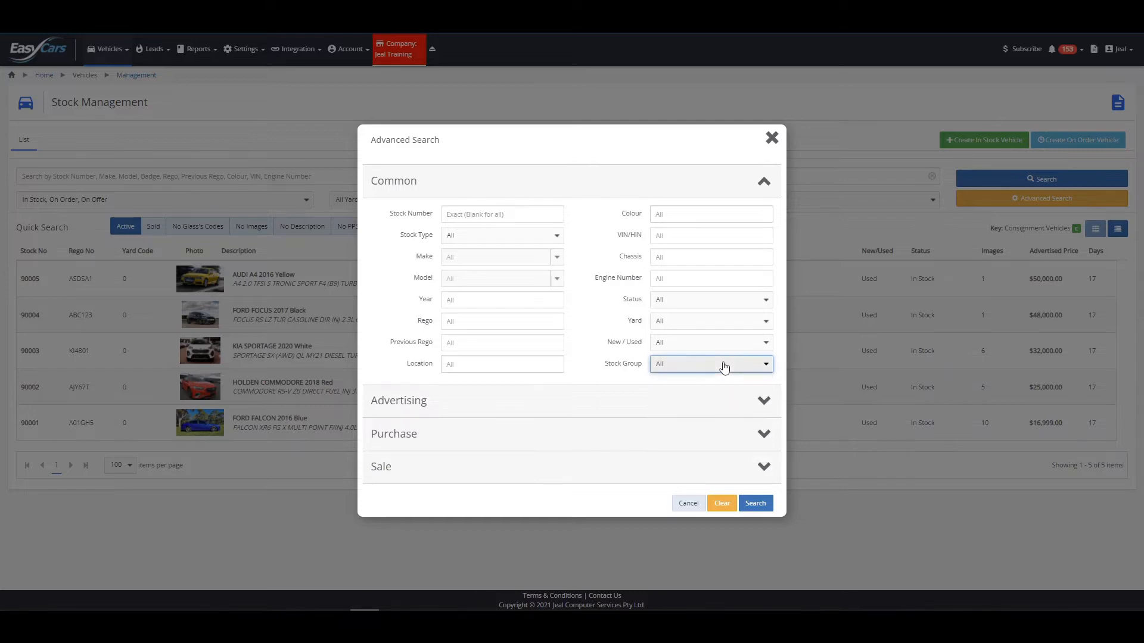
left_click(771, 140)
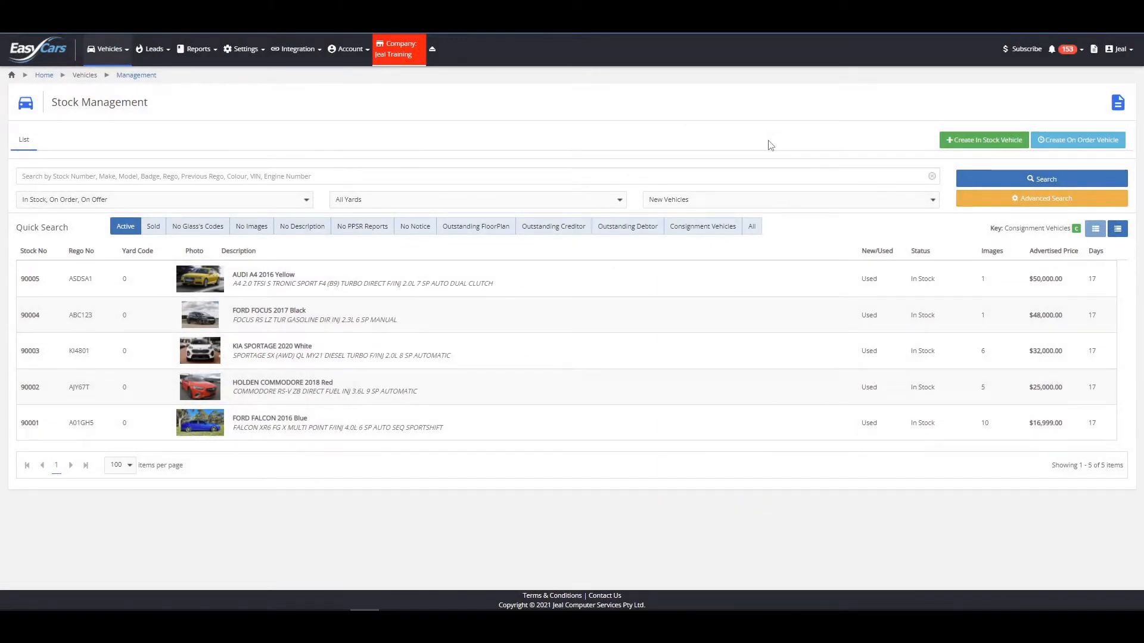
- Start a new in-stock vehicle and set its make to HYUNDAI, model to i30 and year to 2017
left_click(984, 143)
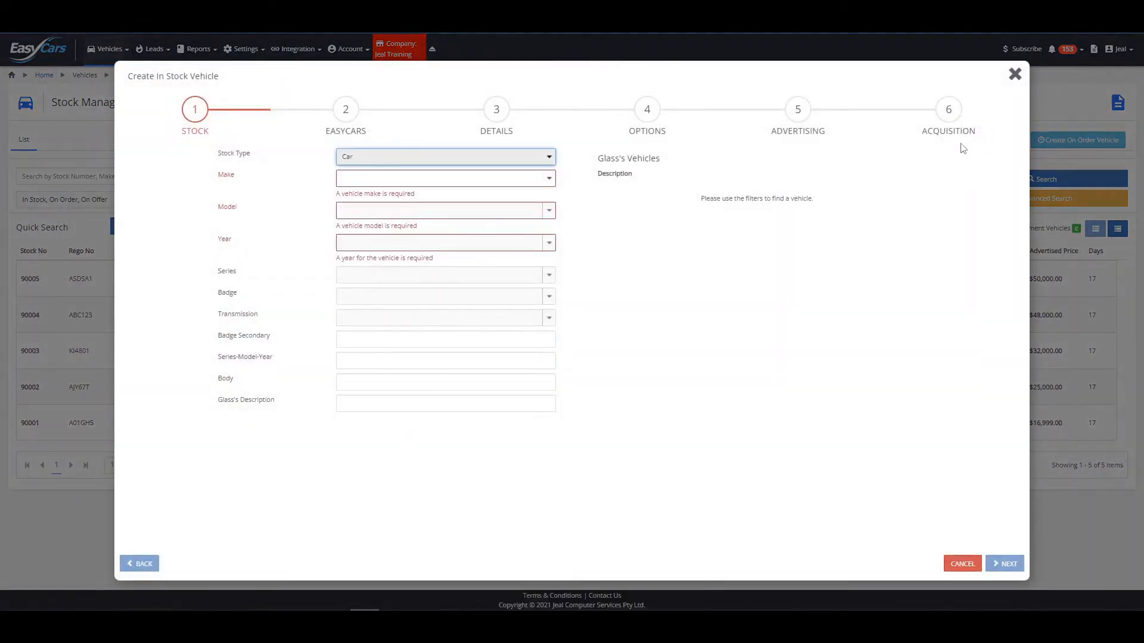
left_click(492, 178)
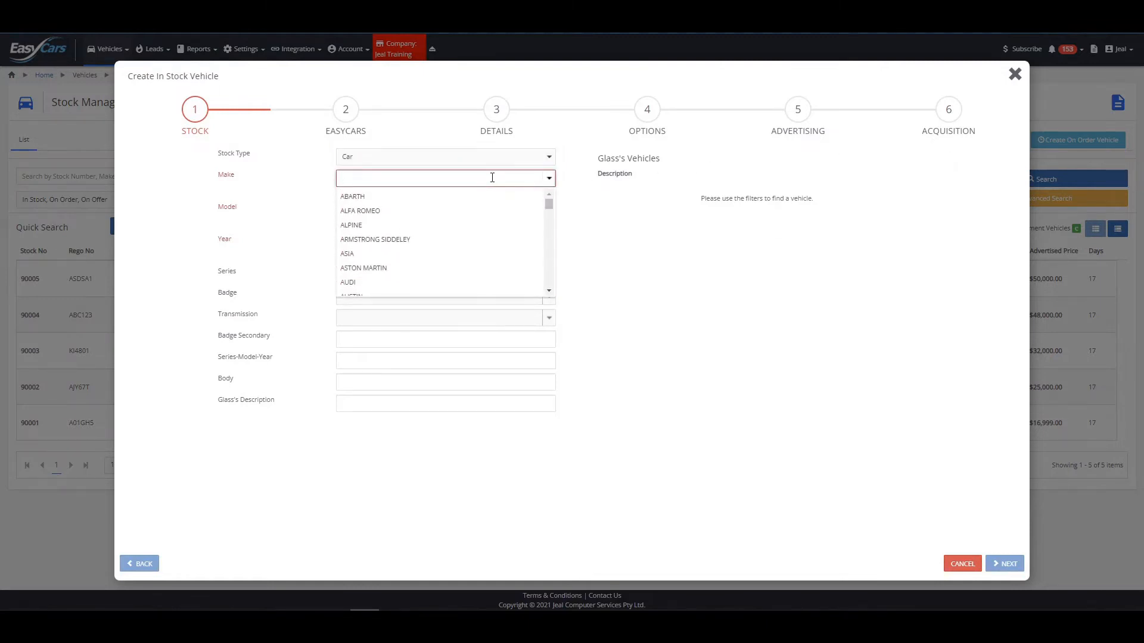
type("hyuNDAI")
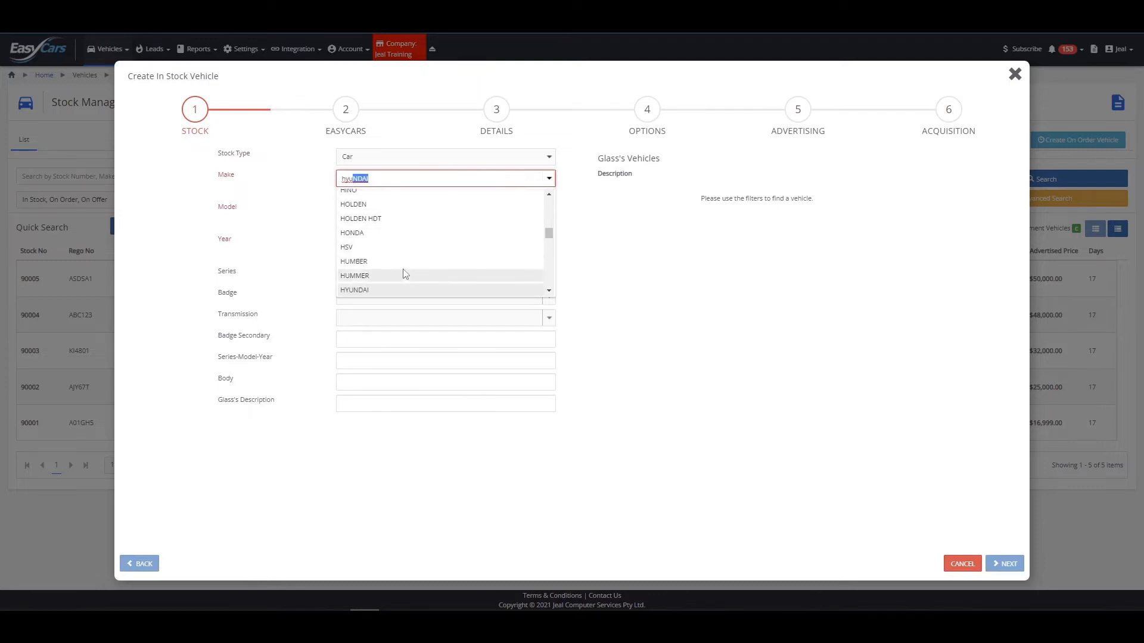
left_click(388, 290)
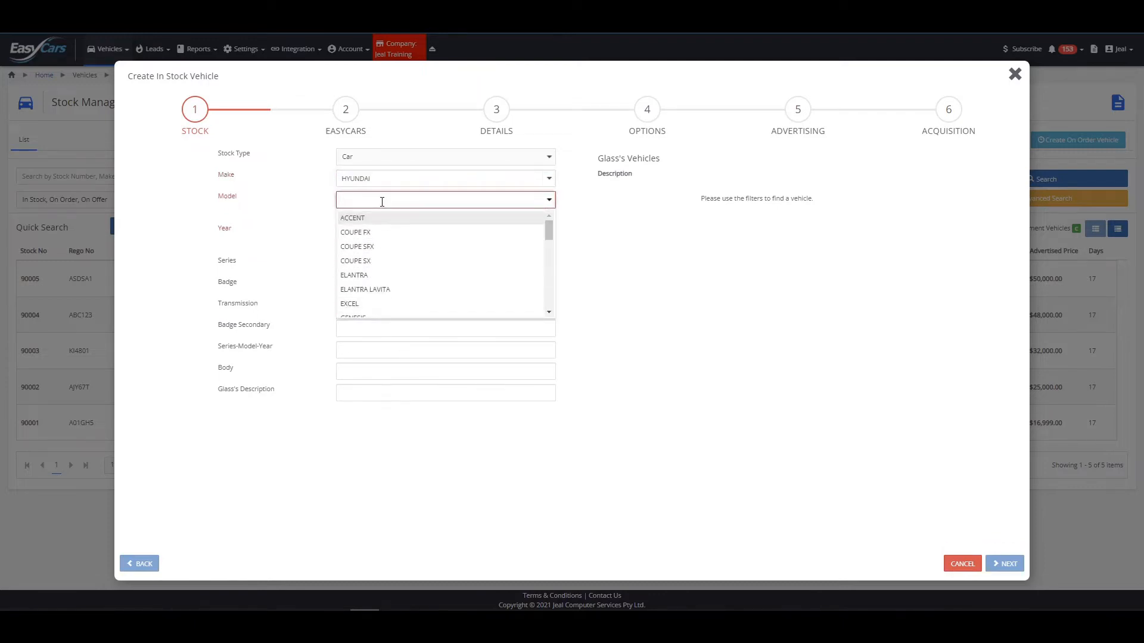
scroll(386, 236, "down", 3)
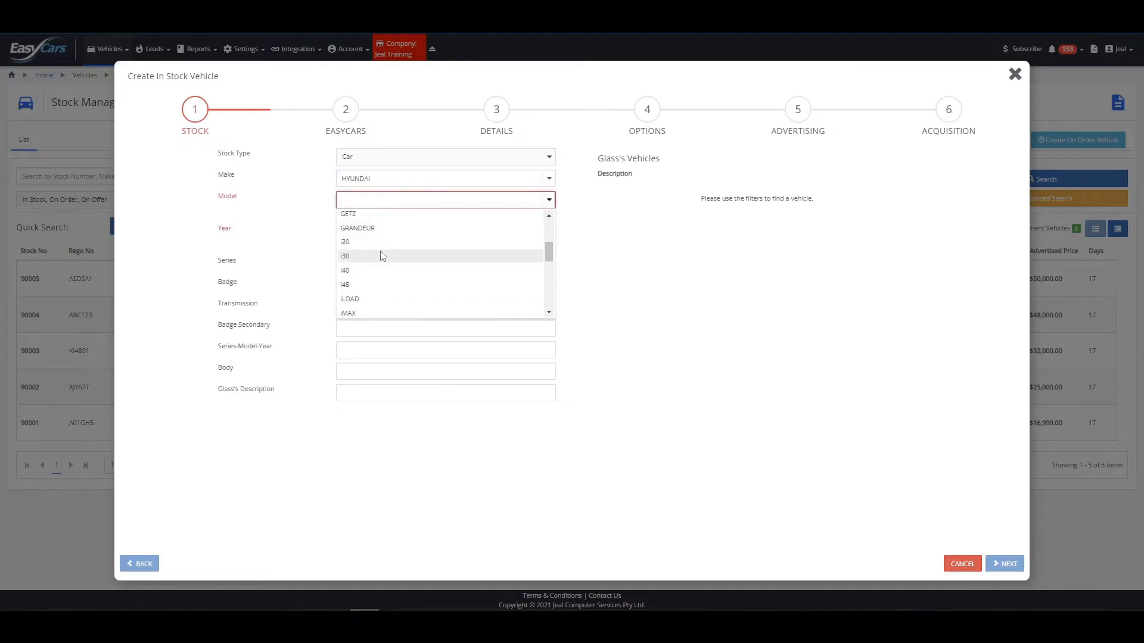
left_click(381, 256)
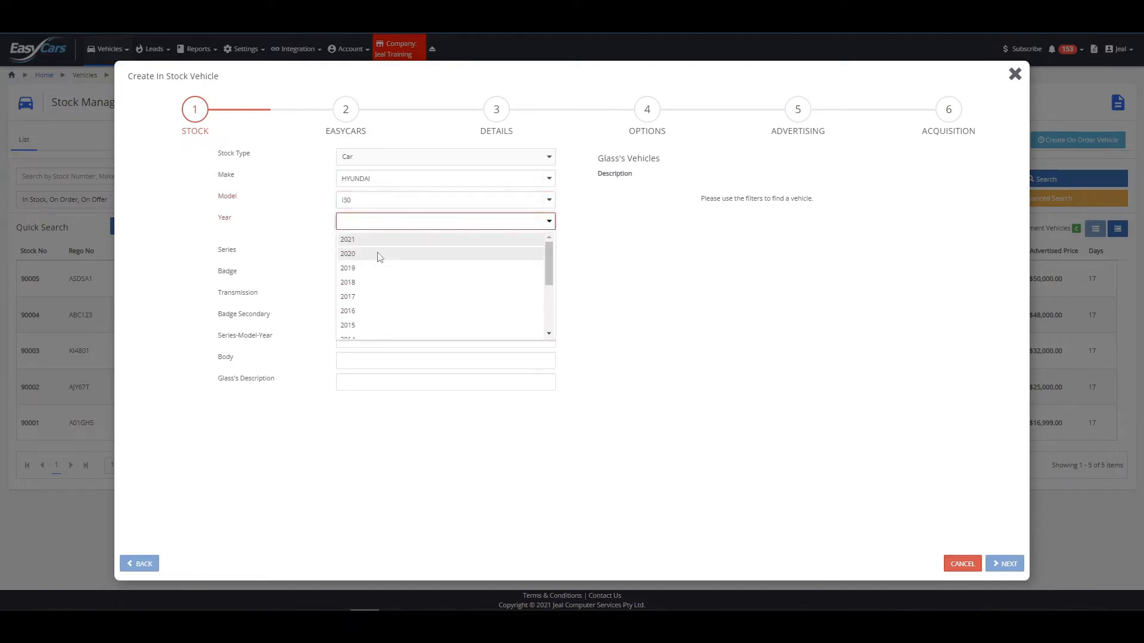
left_click(370, 296)
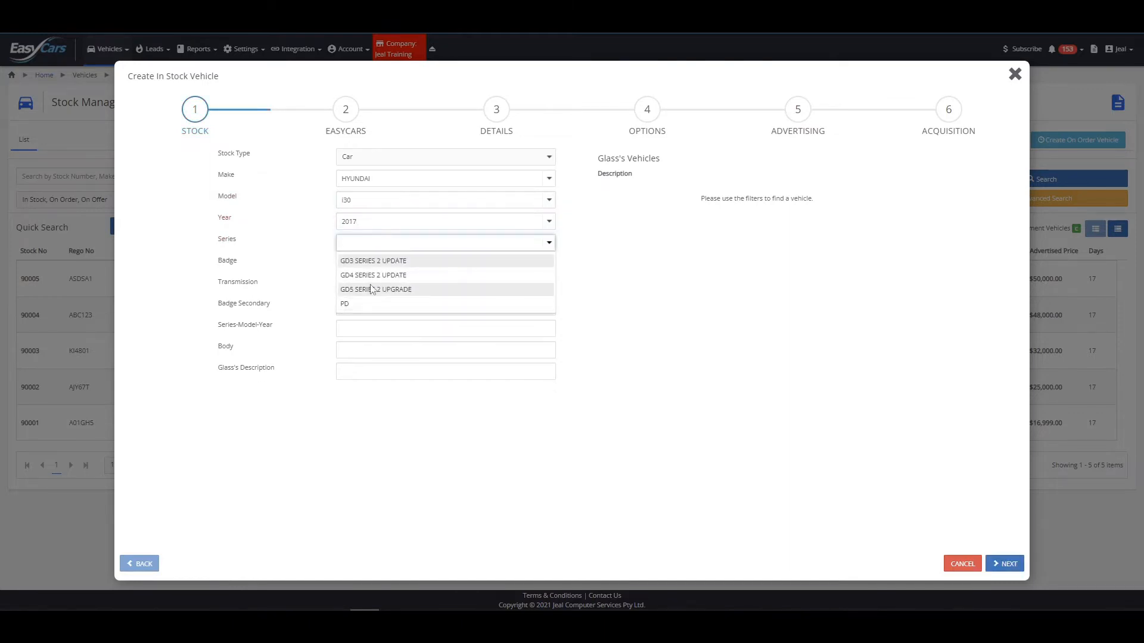
- Set the series to GD5 SERIES 2 UPGRADE, choose the 6 SP MANUAL i30 SR (SUNROOF) Glass's vehicle and continue to the EasyCars details
left_click(370, 290)
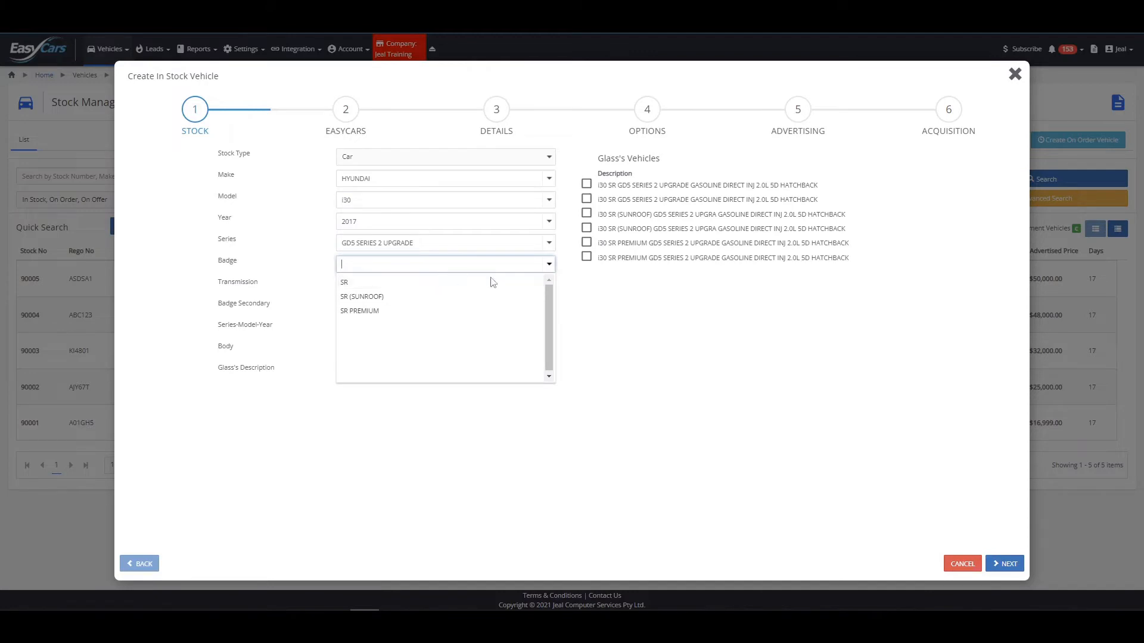
left_click(583, 291)
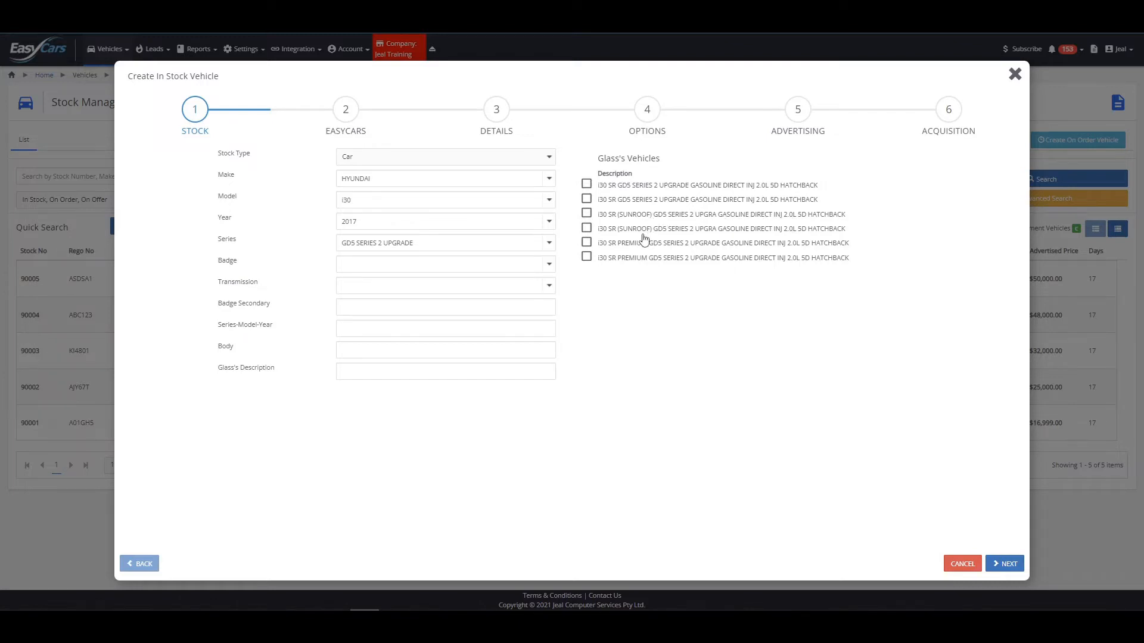
left_click(587, 229)
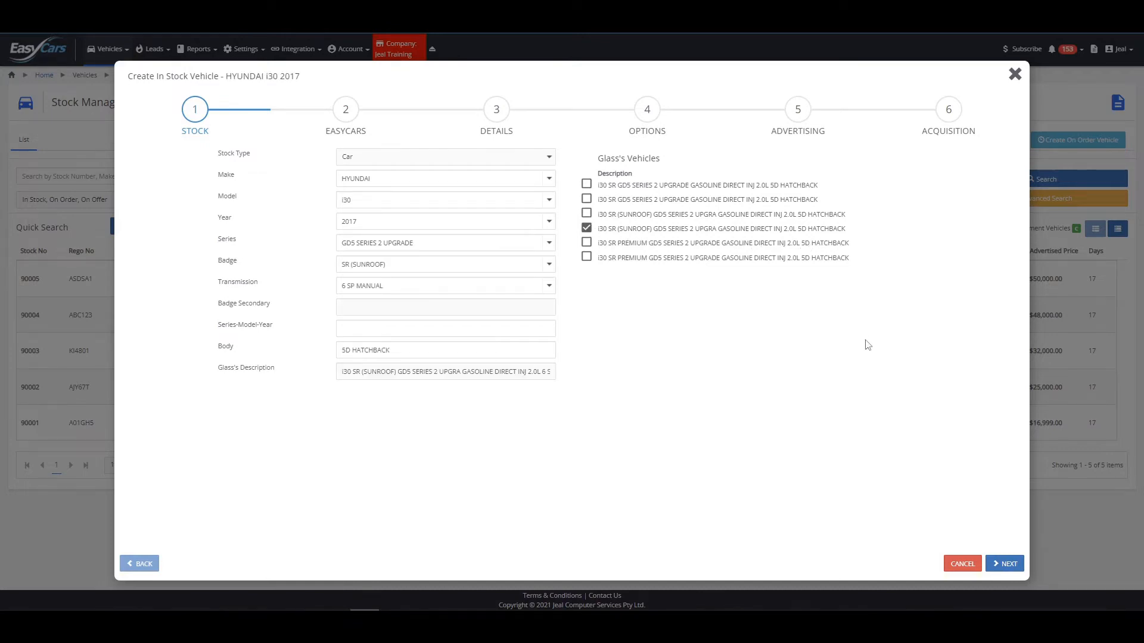
left_click(1006, 565)
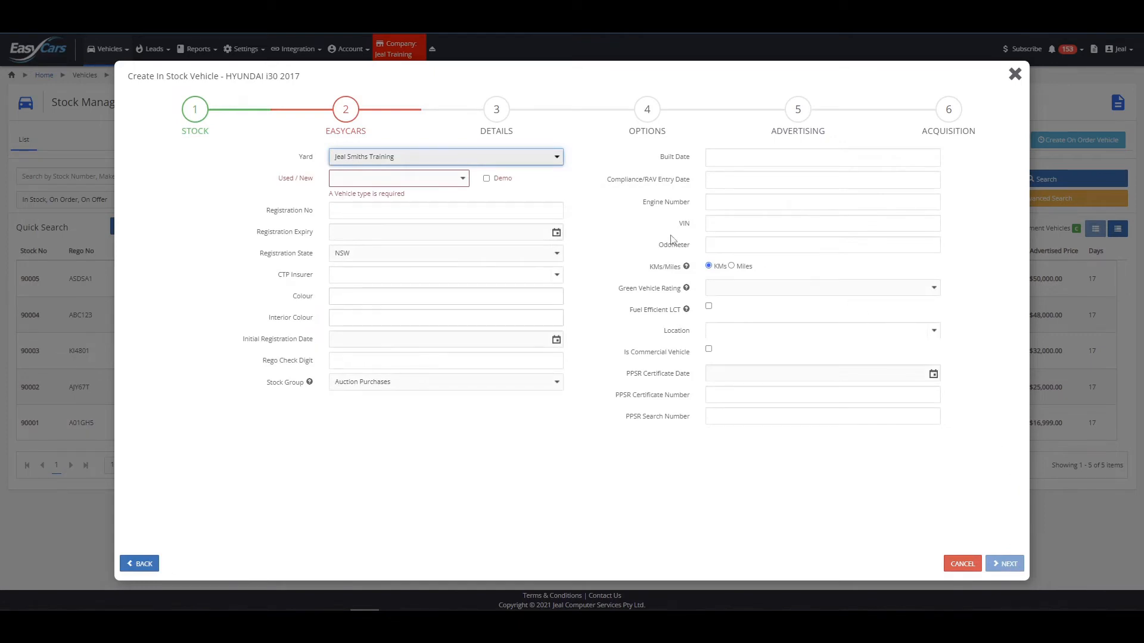
left_click(420, 179)
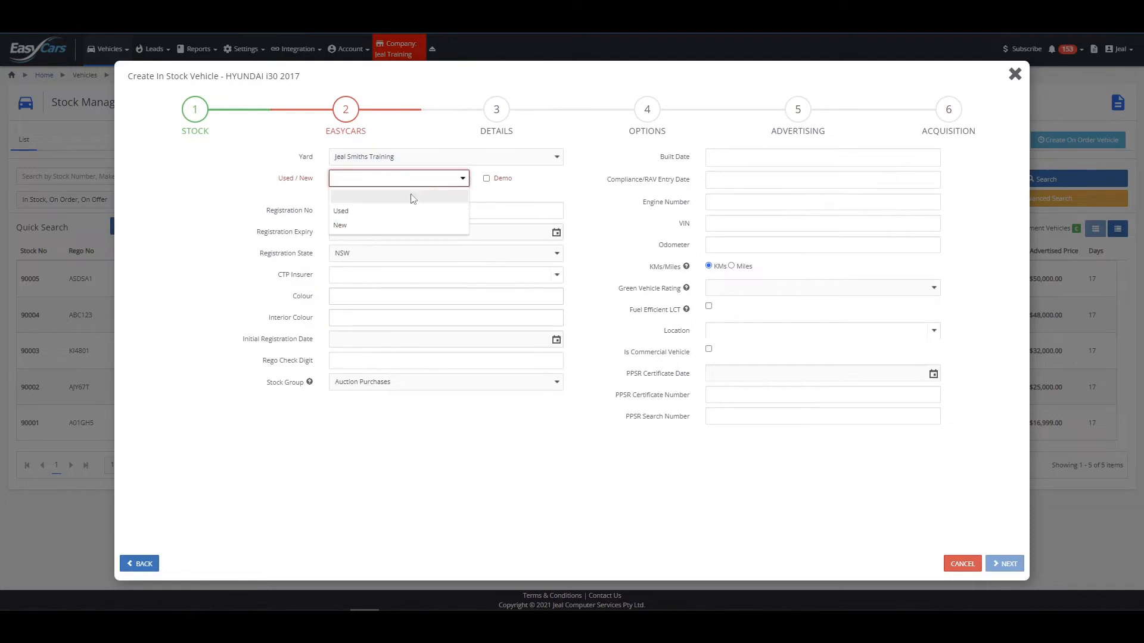
left_click(409, 209)
left_click(397, 200)
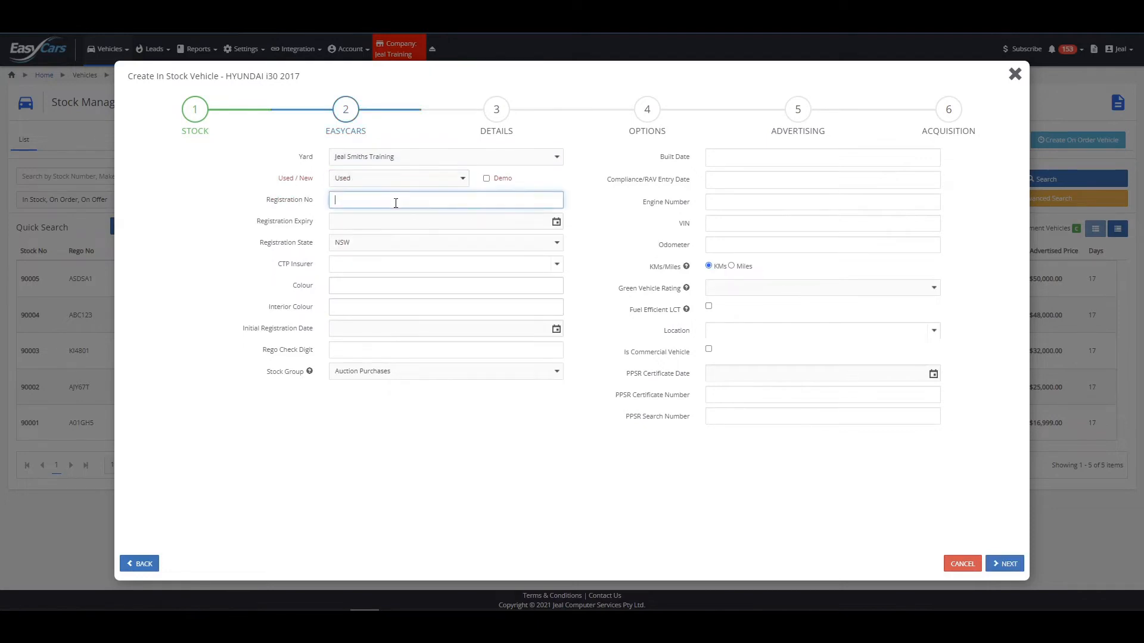
type("I307AH")
key("Tab")
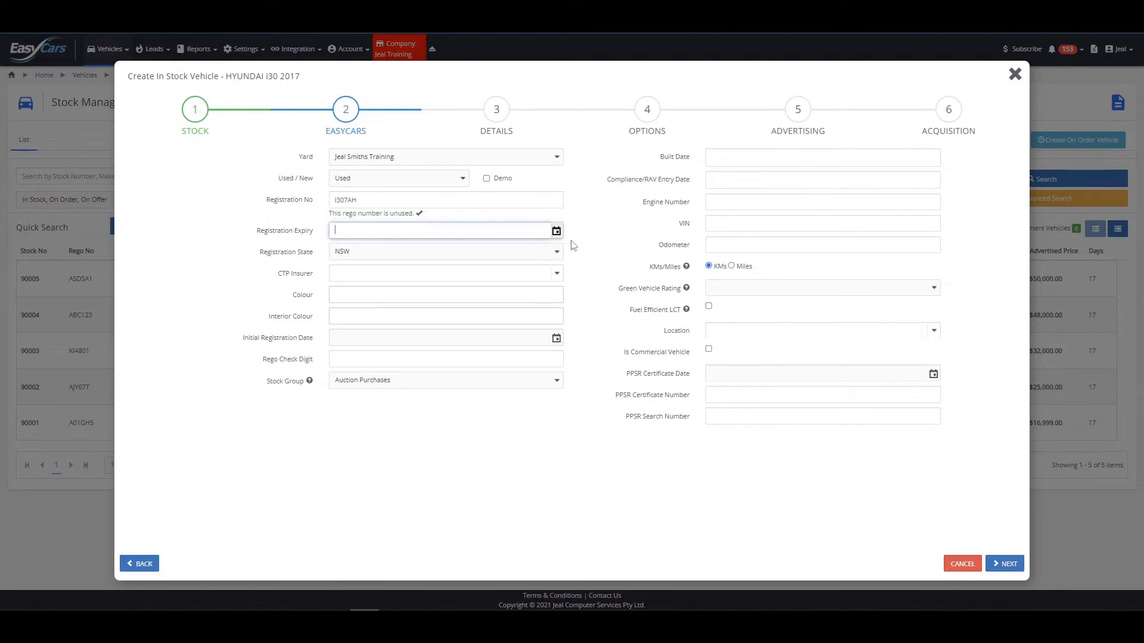
left_click(555, 231)
left_click(373, 289)
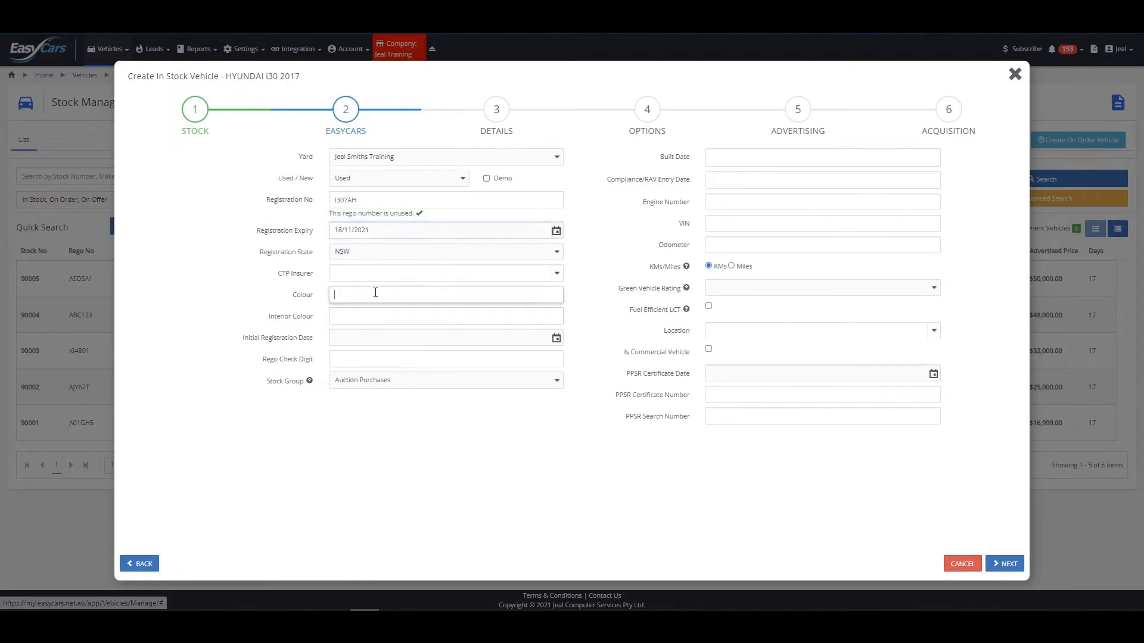
- Set the vehicle's colour to black, the built date to 01/11 and the compliance/RAV entry date to 01/12
type("black")
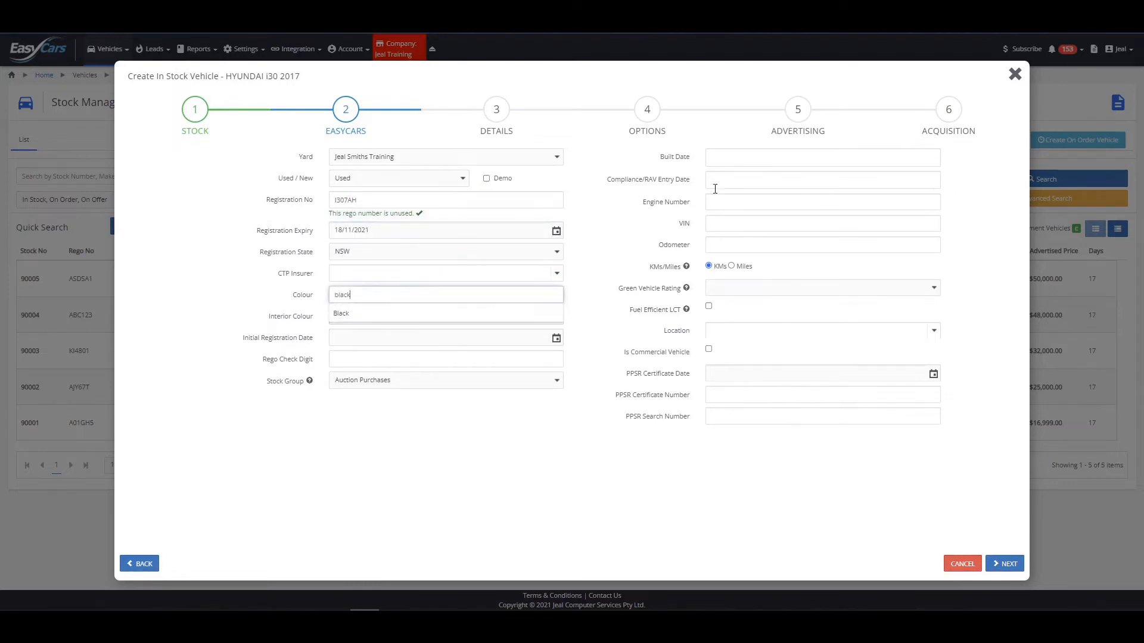
left_click(736, 165)
type("0111")
key("Tab")
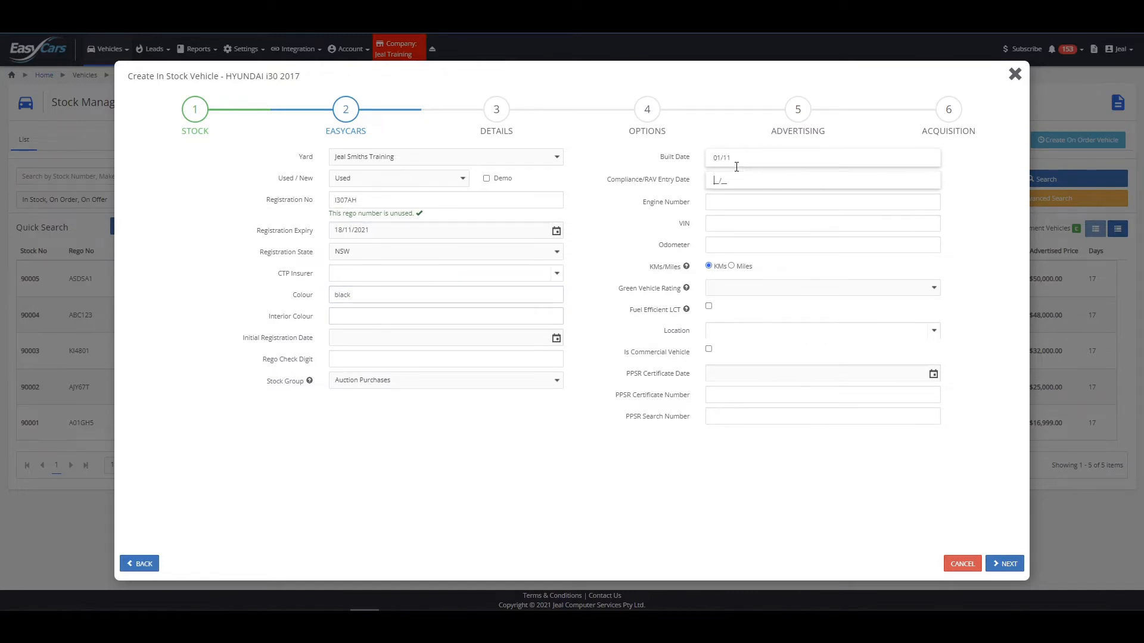
type("01/12")
key("Tab")
type("12381283")
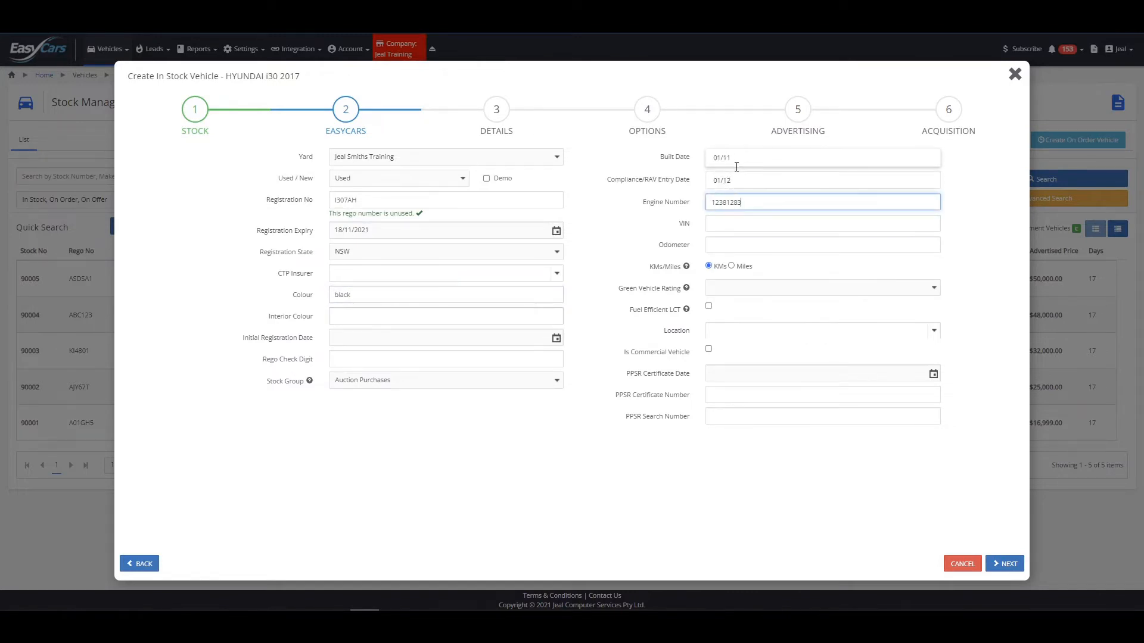
key("Tab")
type("81283831818281")
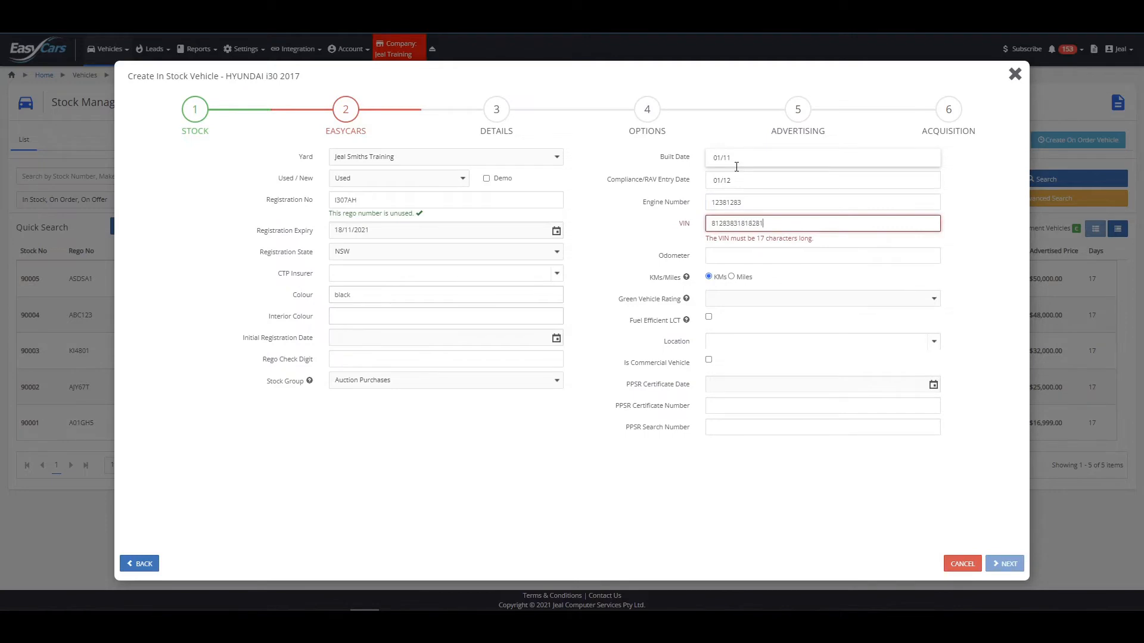
type("8888")
key("Tab")
type("10")
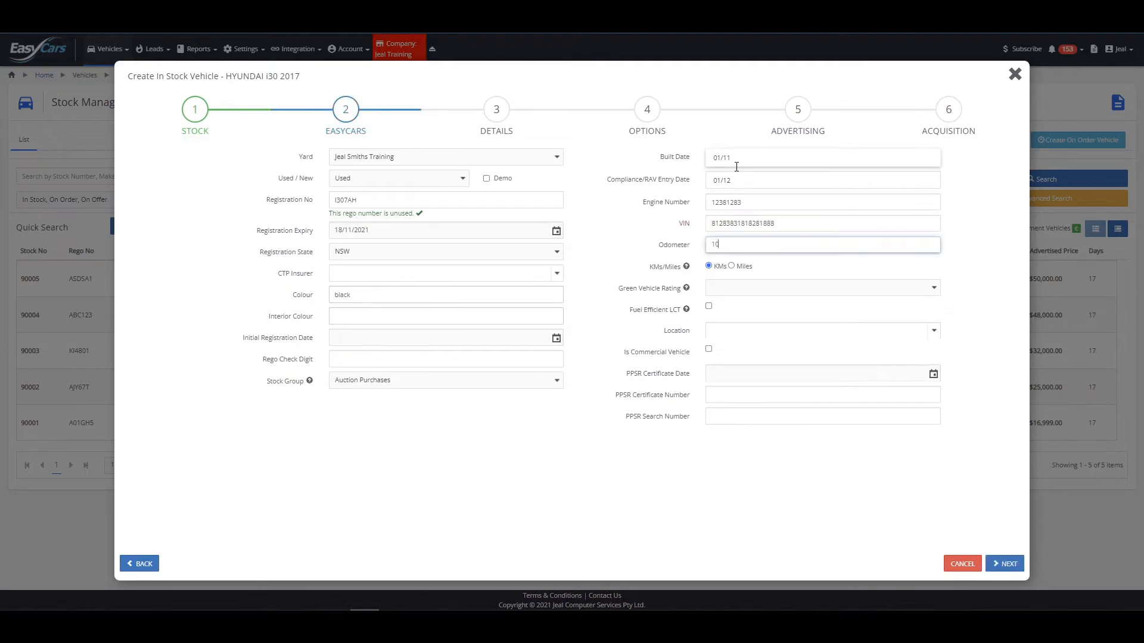
type("000")
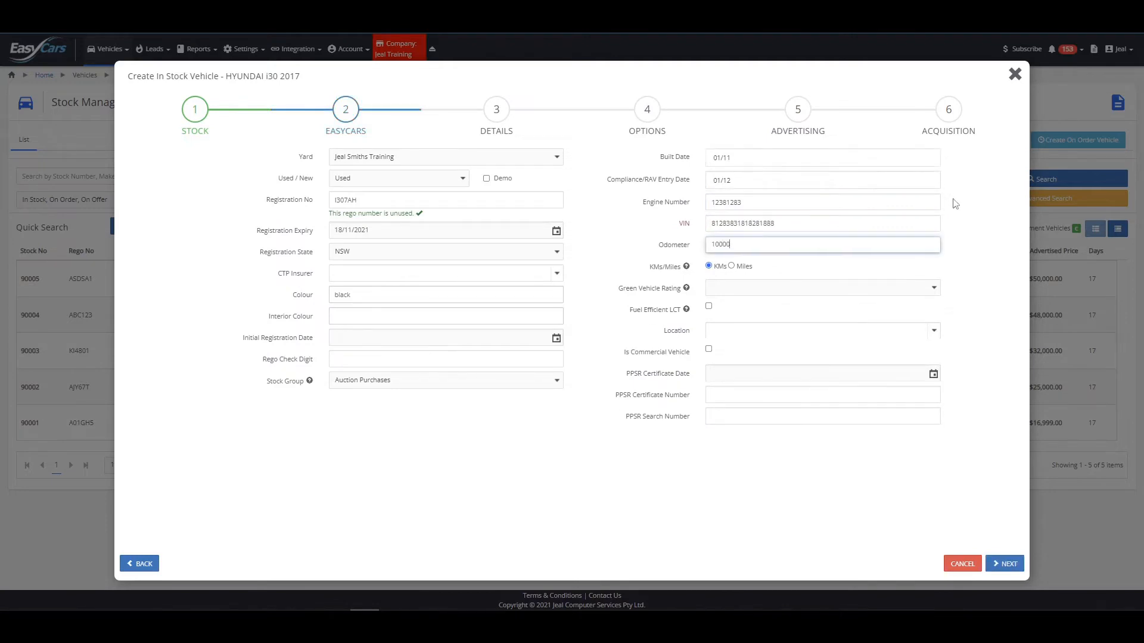
left_click(1009, 570)
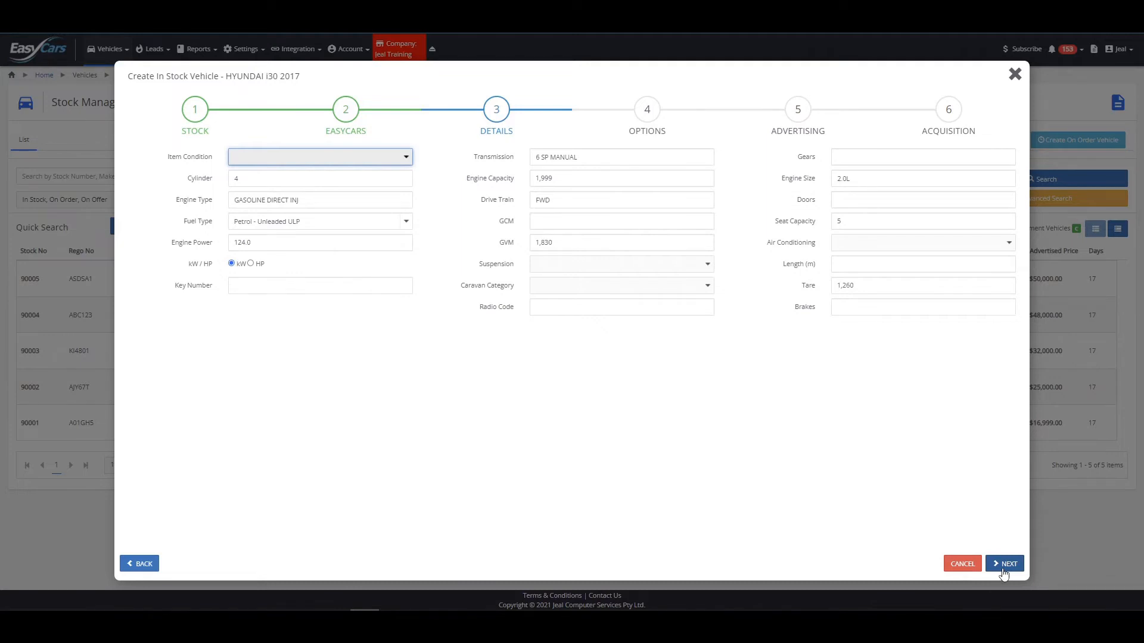
- Accept the prefilled vehicle details, continue to the options and add the available Metallic Paint to the selected optional equipment
left_click(868, 438)
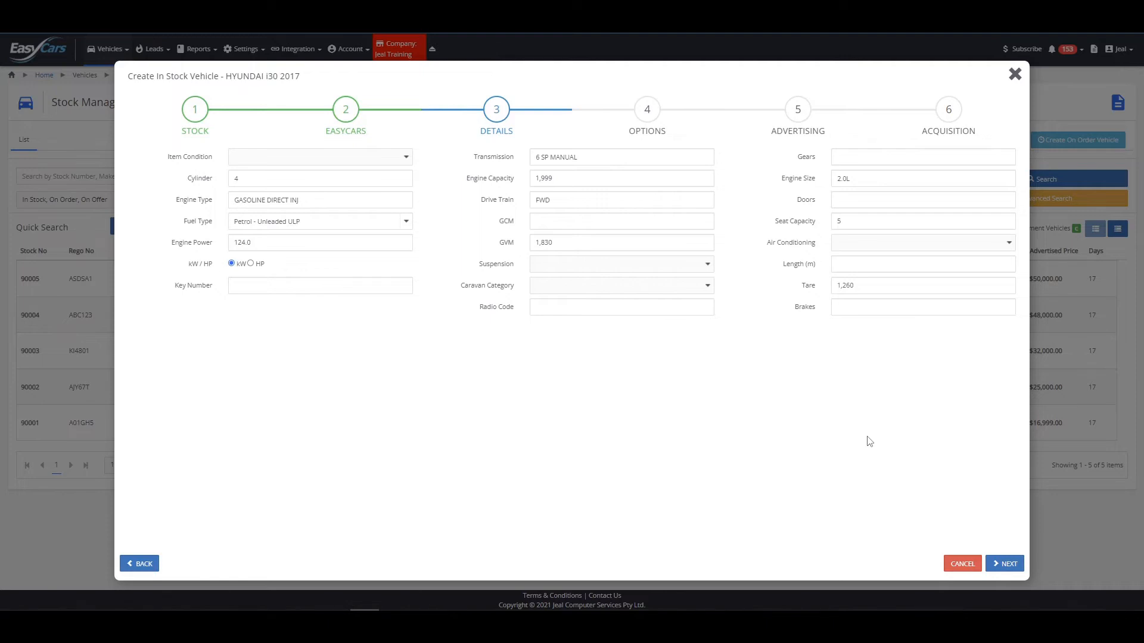
left_click(1004, 564)
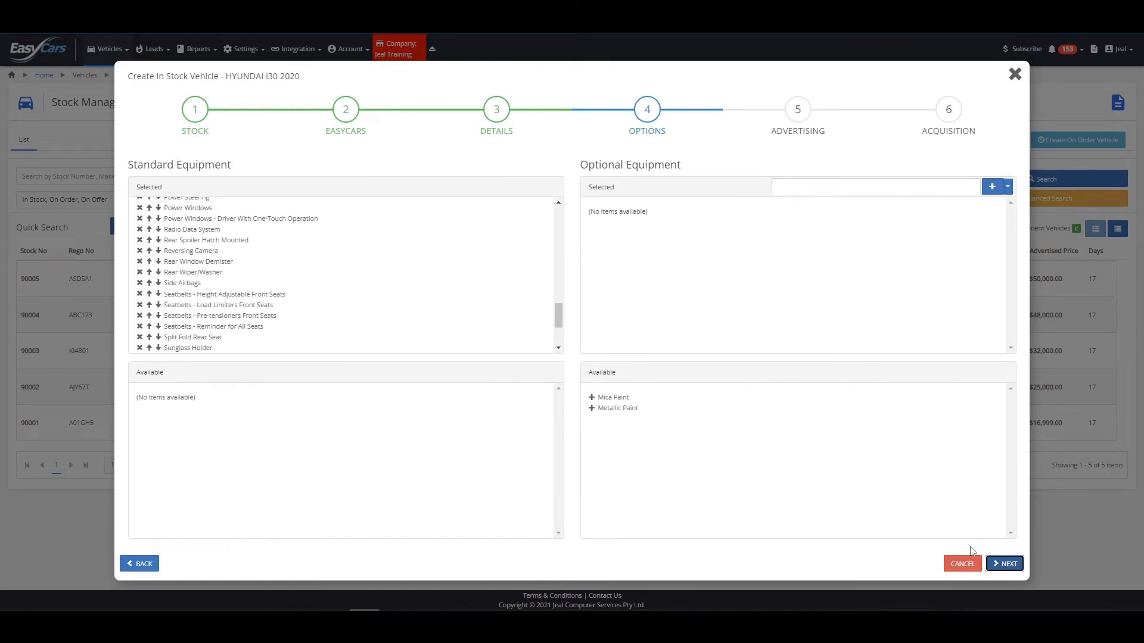
left_click_drag(559, 315, 584, 221)
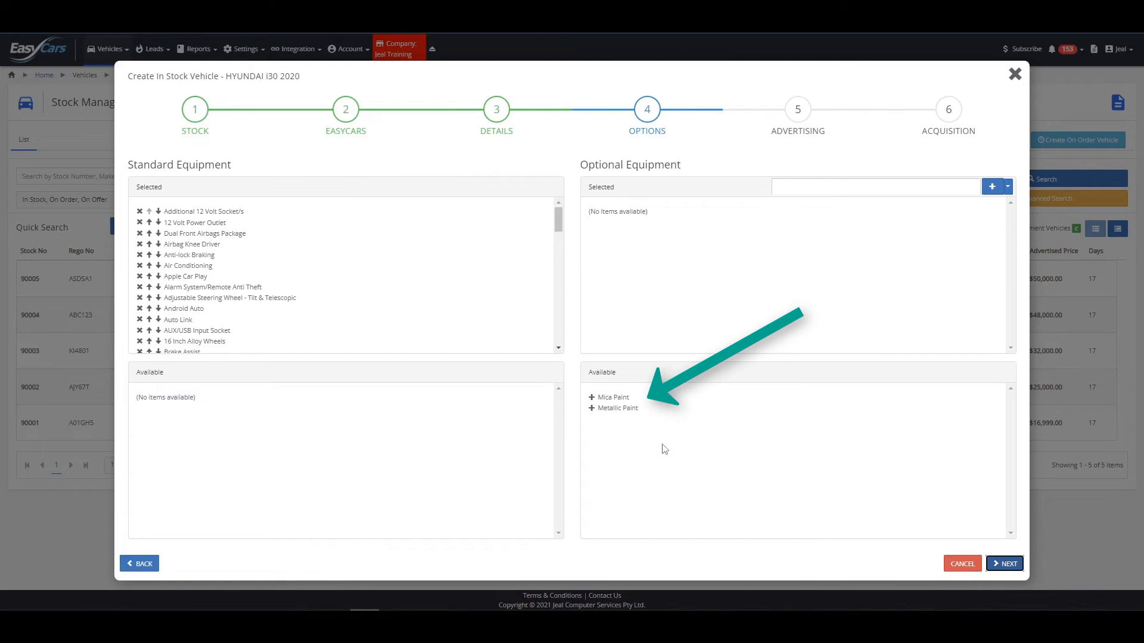
left_click(592, 409)
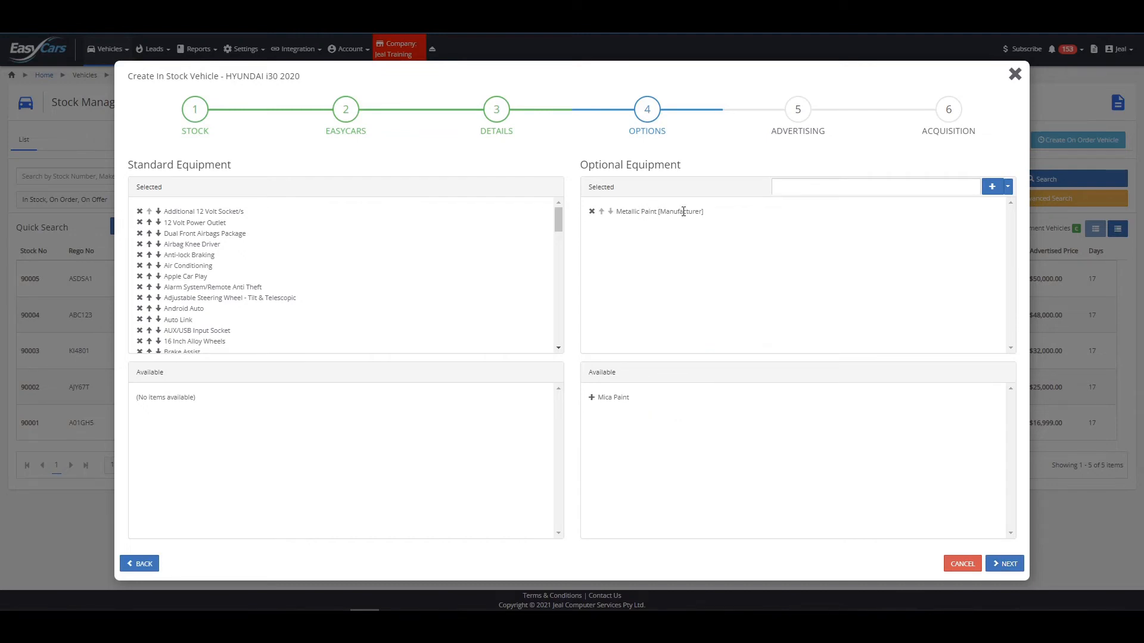
- Add Roof Racks as a custom optional equipment item and continue to the advertising stage
left_click(790, 189)
type("R")
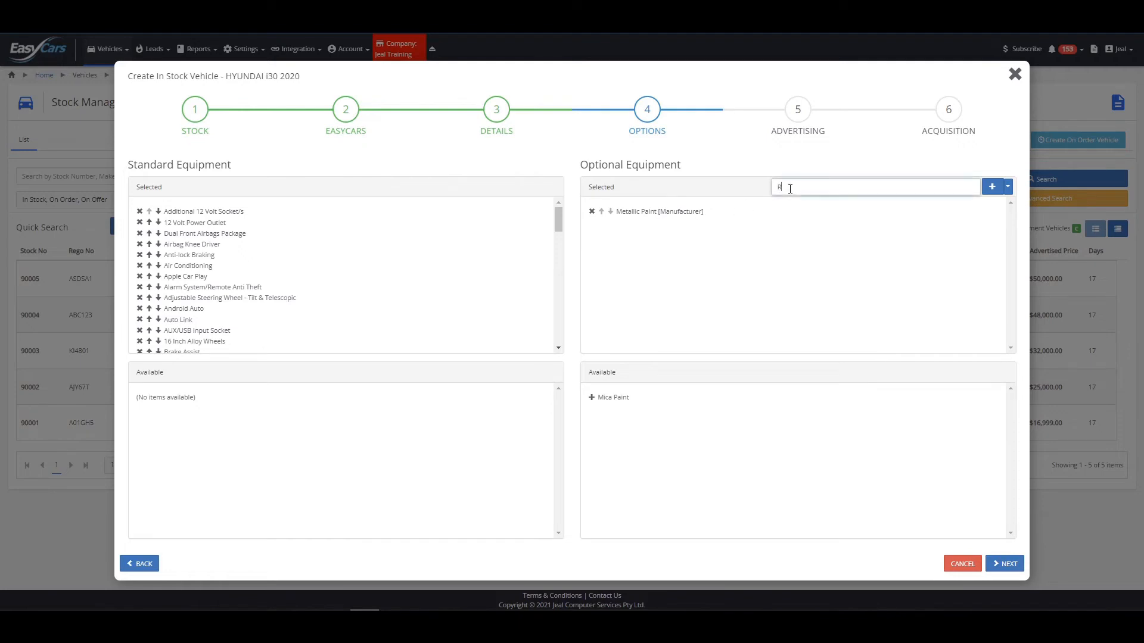
type("oof Racks")
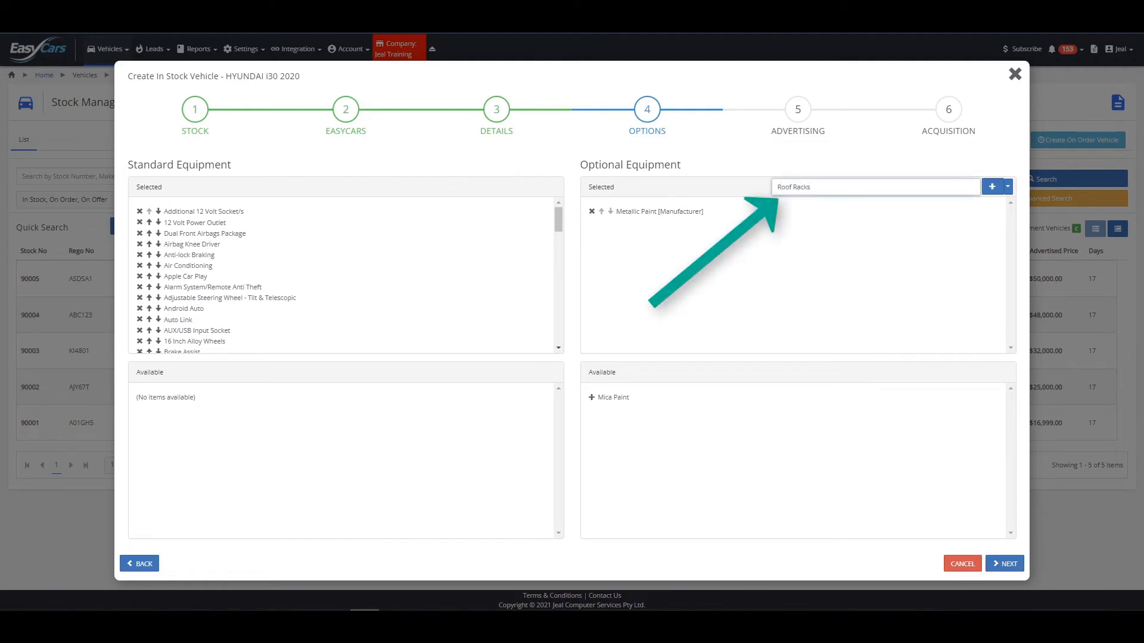
left_click(991, 189)
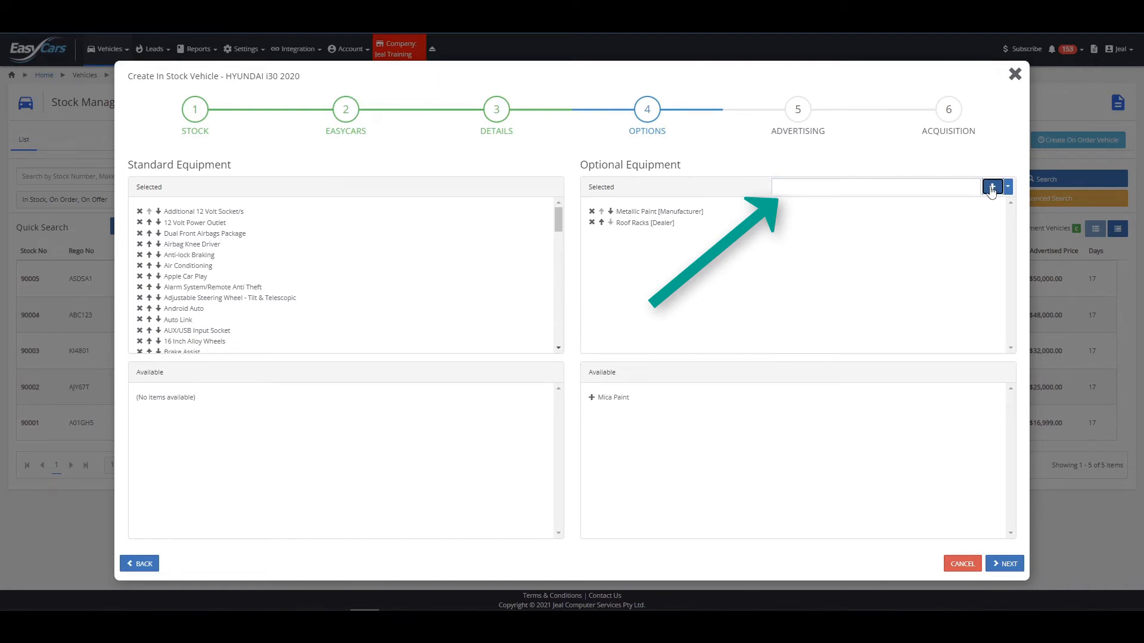
left_click(1012, 564)
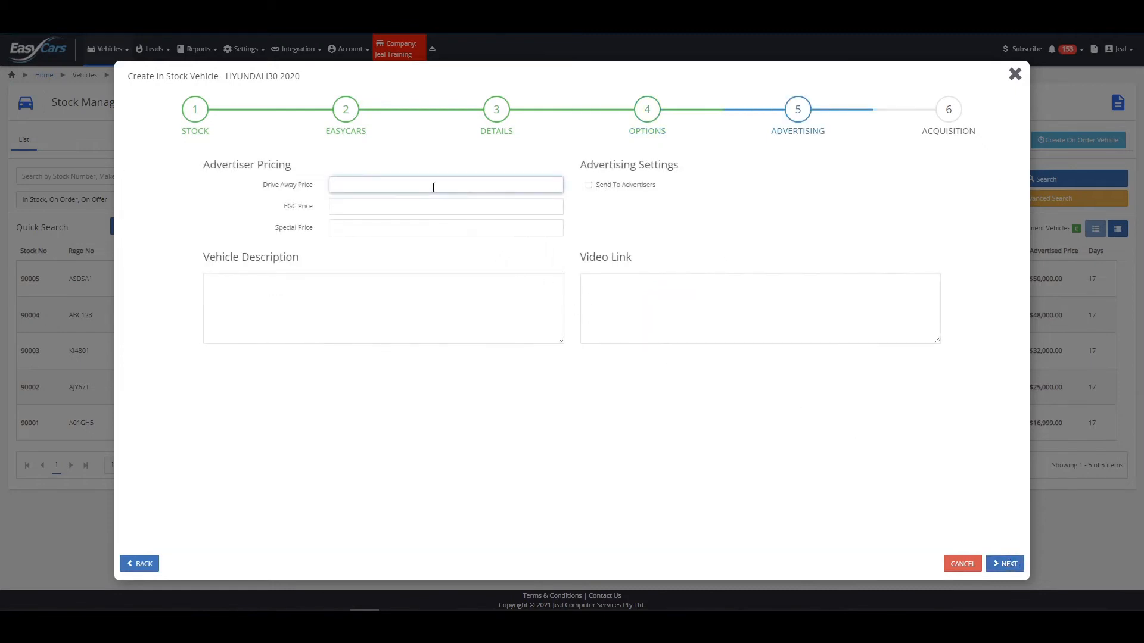
- Set the advertiser EGC price to 15000 and the special price to 13,000
left_click(424, 209)
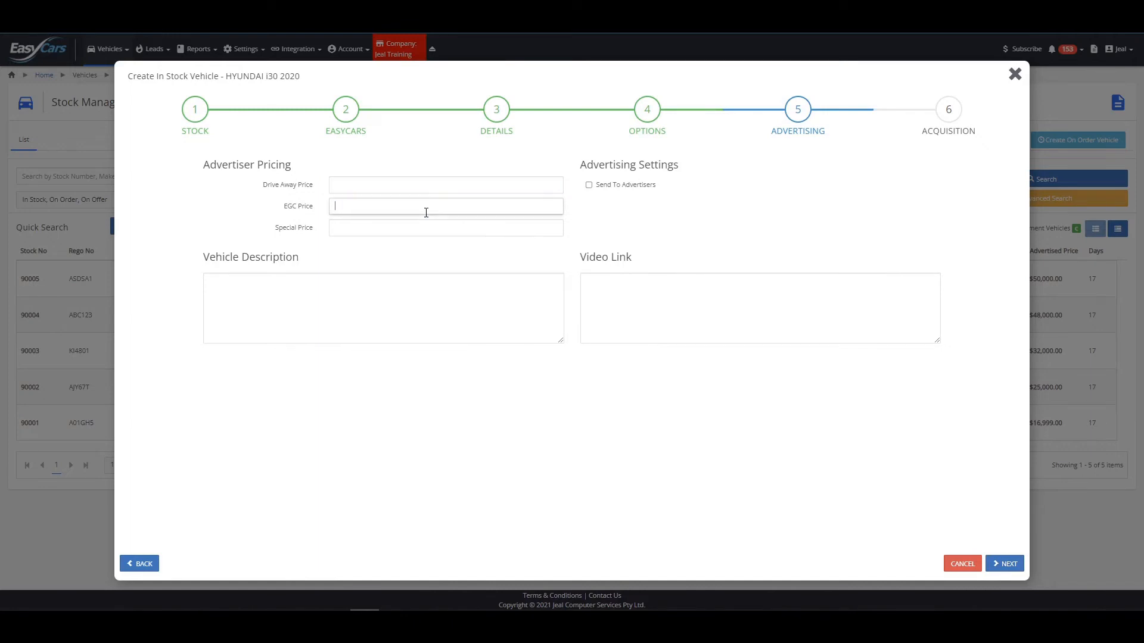
type("15000")
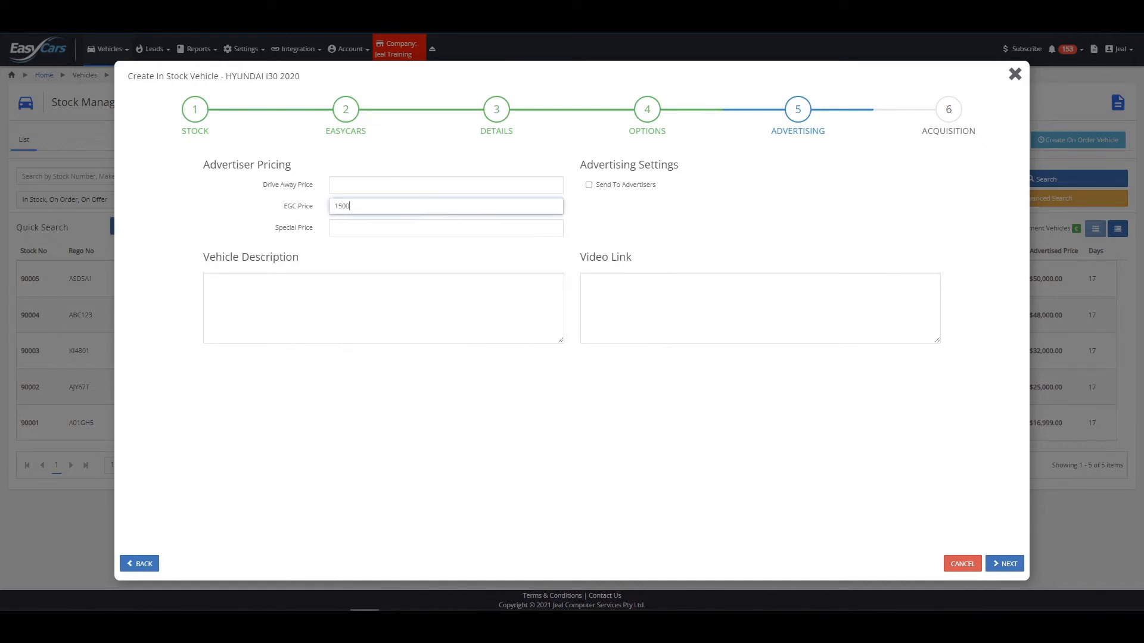
left_click(471, 256)
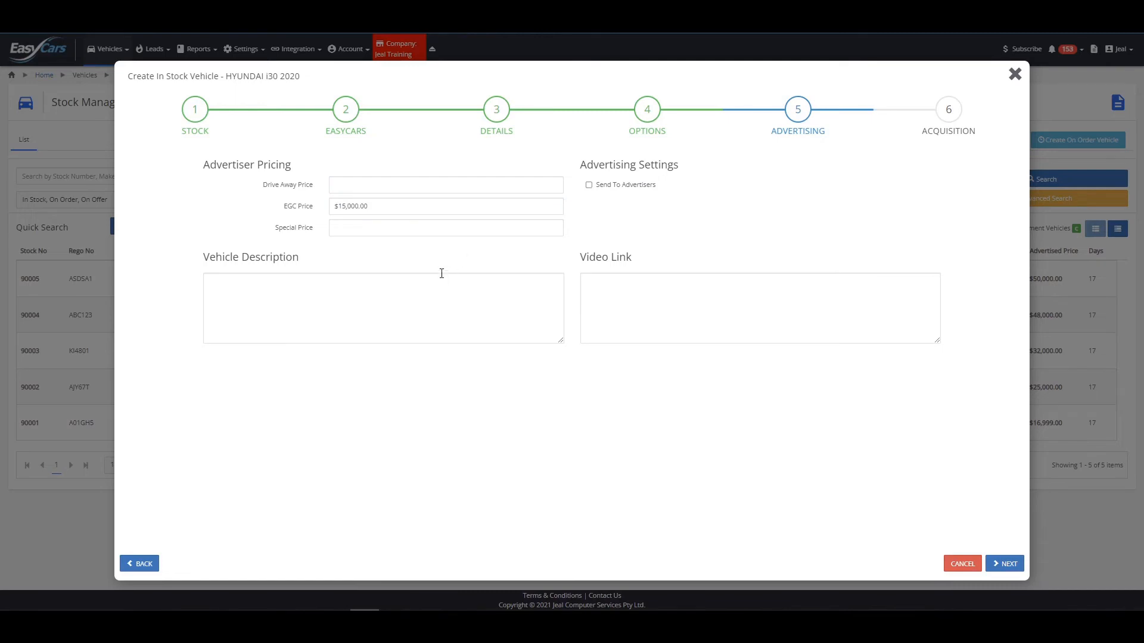
left_click(441, 230)
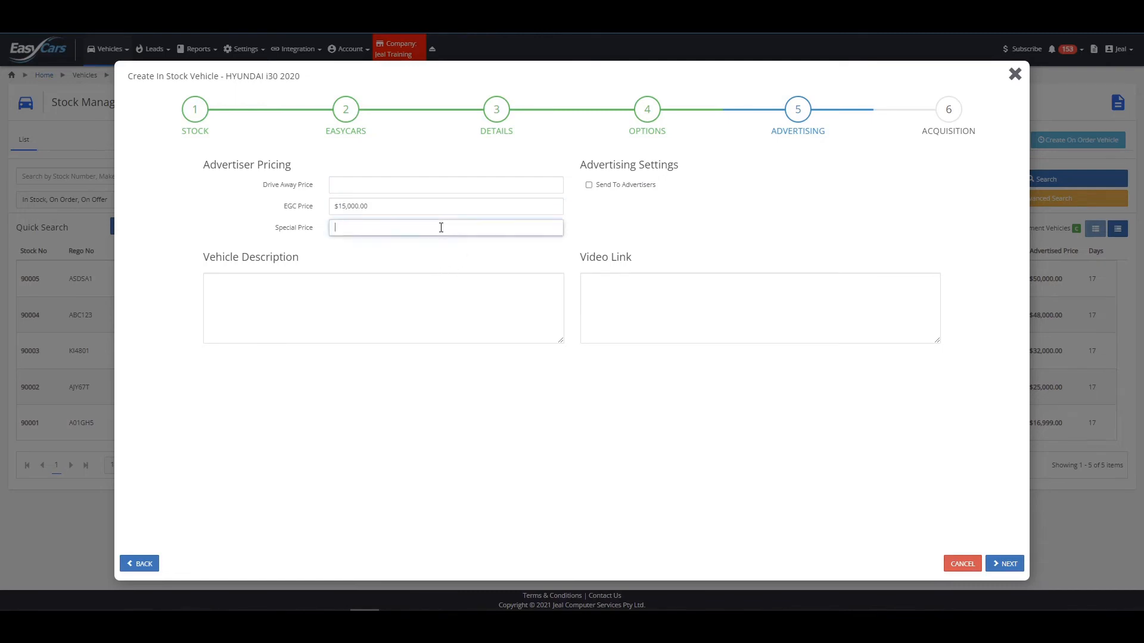
type("13,000")
left_click(439, 256)
left_click(414, 301)
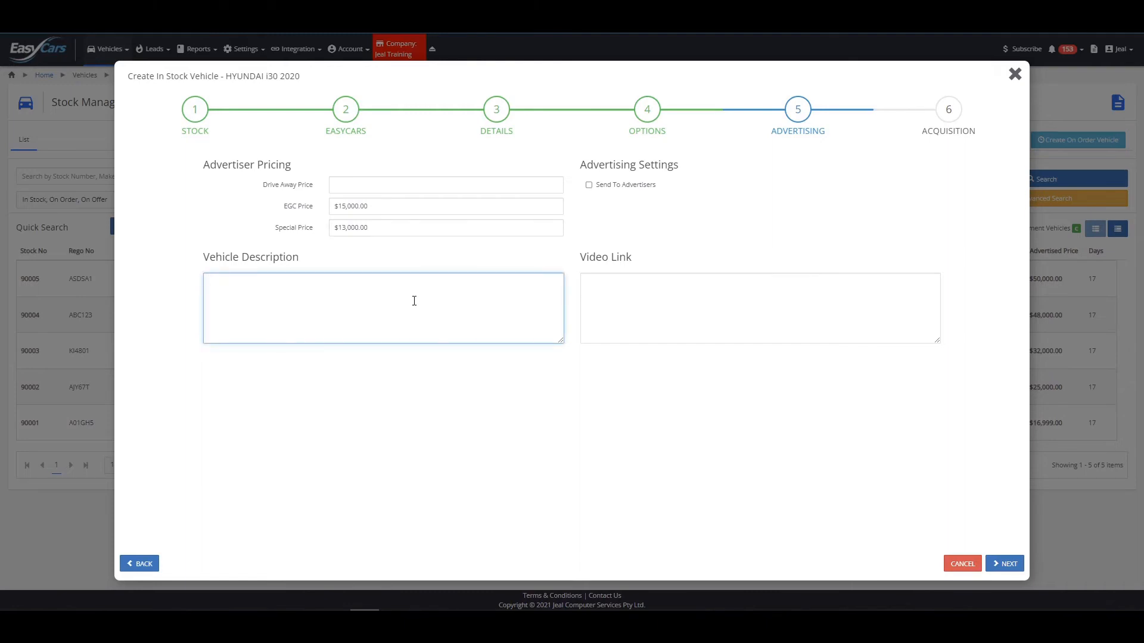
left_click(589, 185)
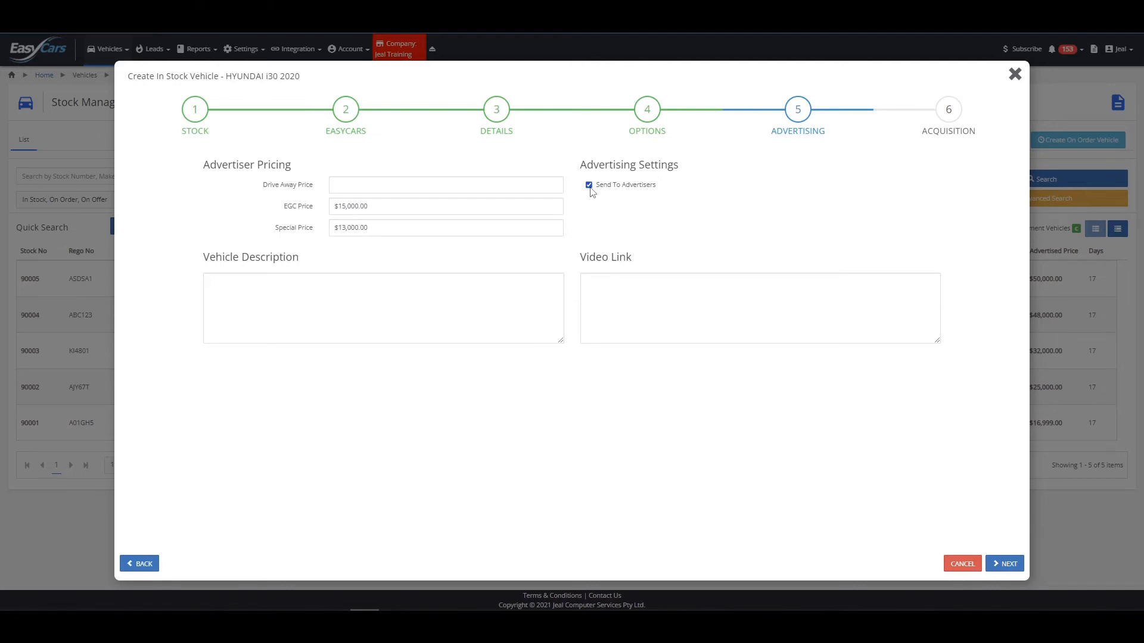
left_click(590, 188)
left_click(366, 318)
type("Great")
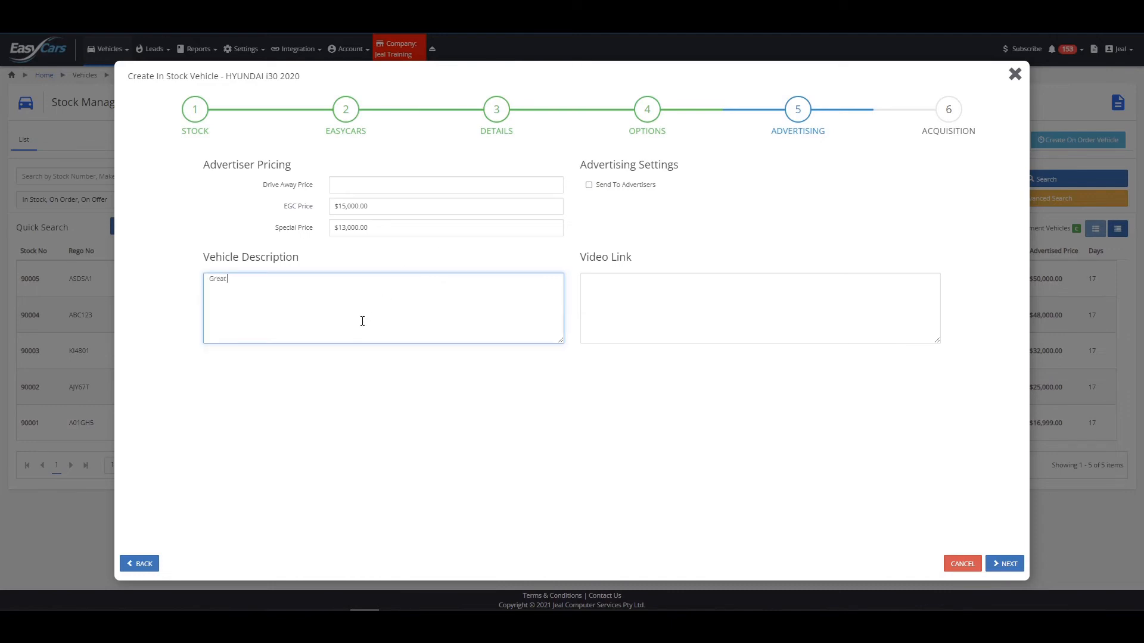
type(" car, log books provided.")
key("Tab")
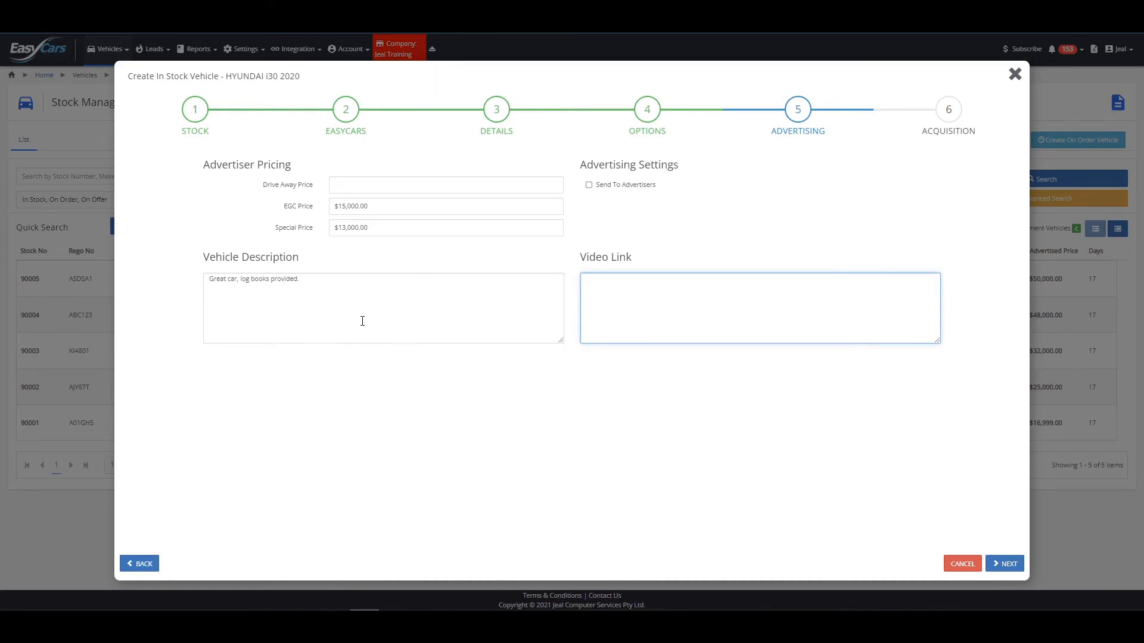
type("www.youtube.com/watch?v=2381881318")
left_click(1009, 565)
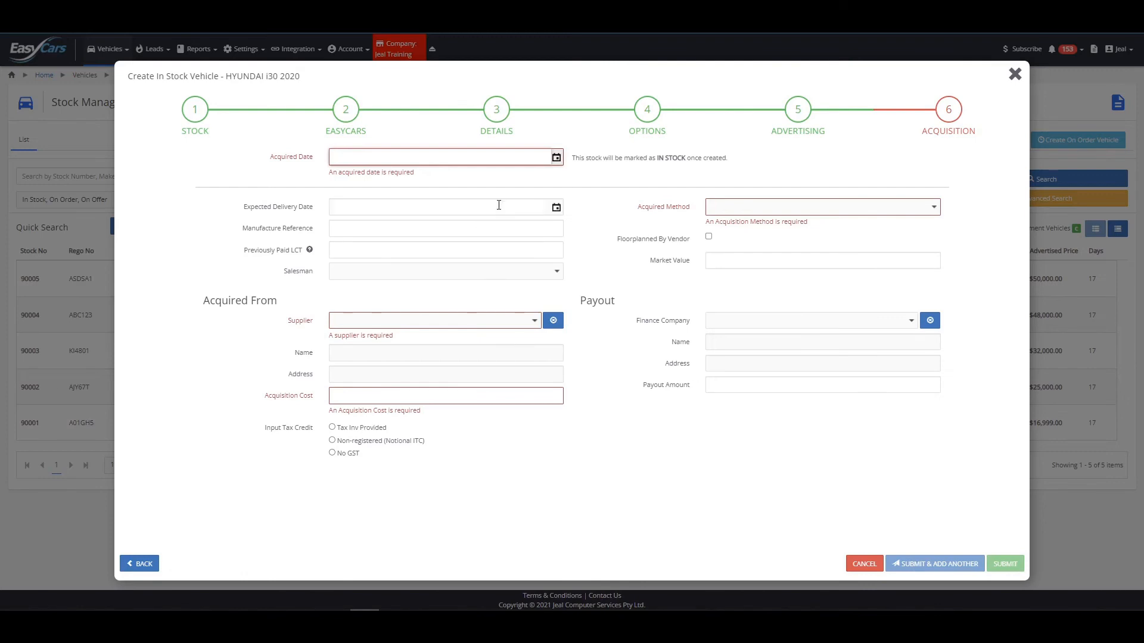
- Set the acquired date to 02/11/2021 and the acquired method to Purchased
left_click(556, 157)
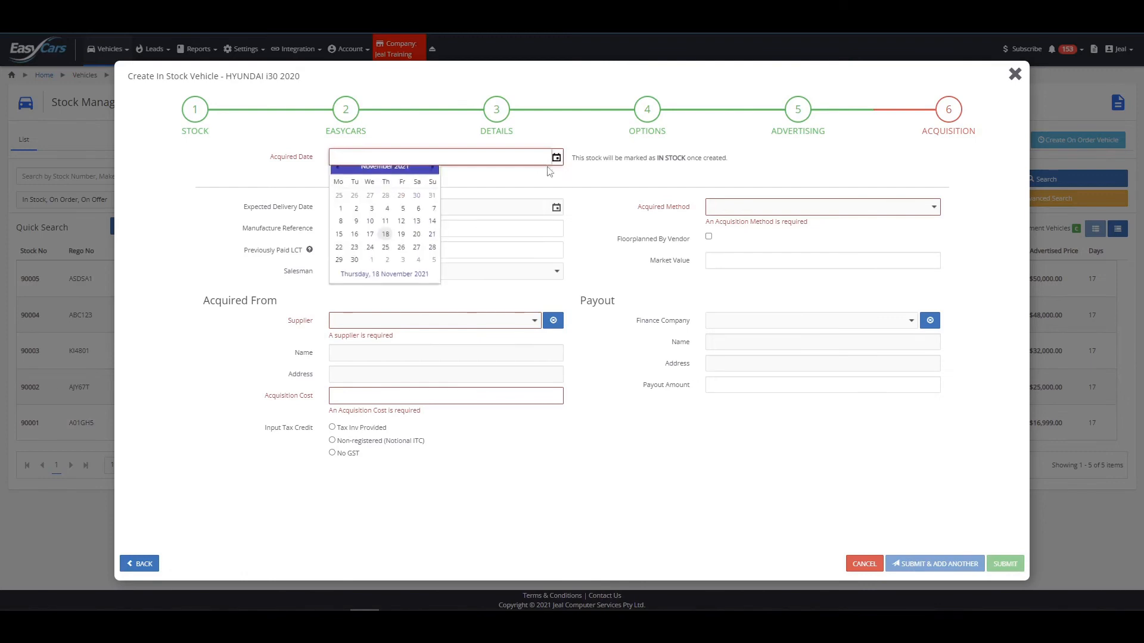
left_click(357, 217)
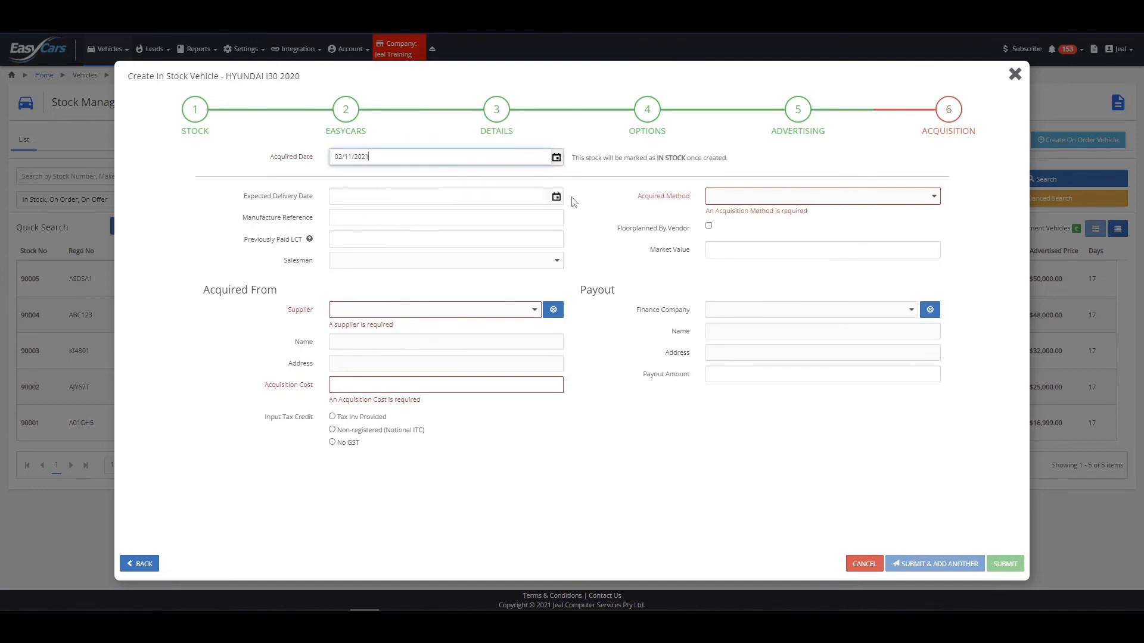
left_click(731, 201)
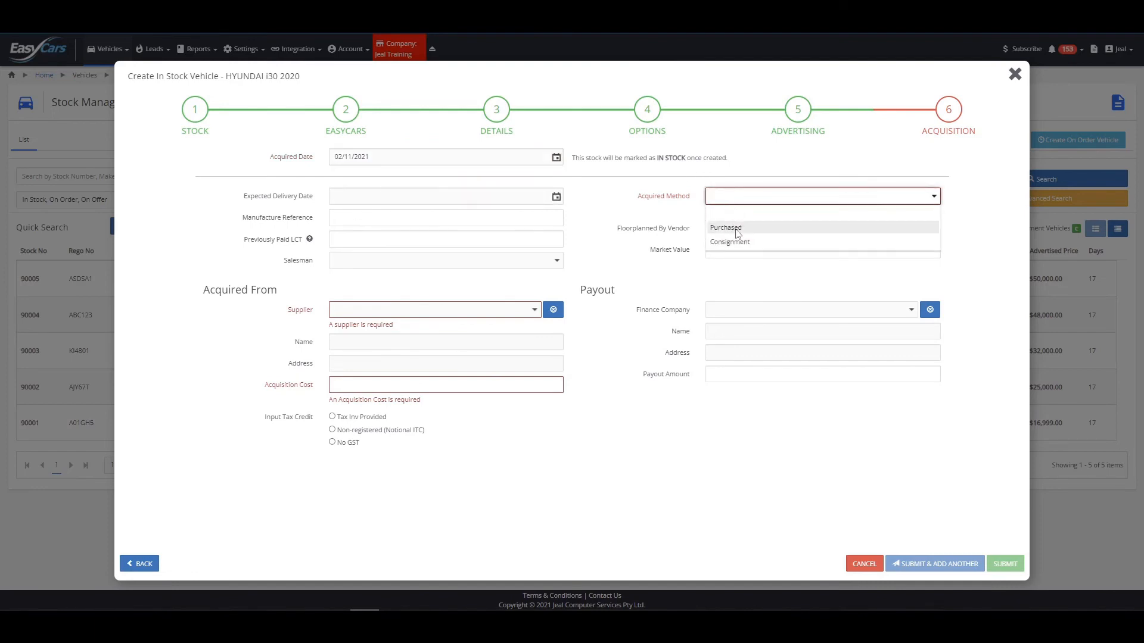
left_click(768, 229)
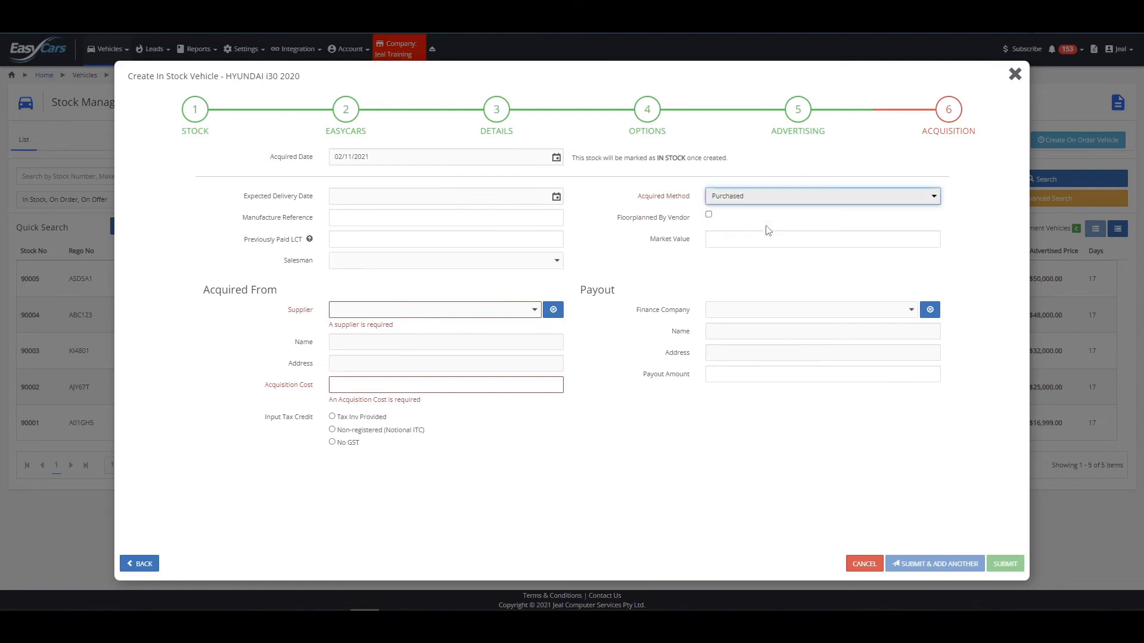
- Choose A1 Auctions as the supplier and set the acquisition cost to 11000
left_click(529, 310)
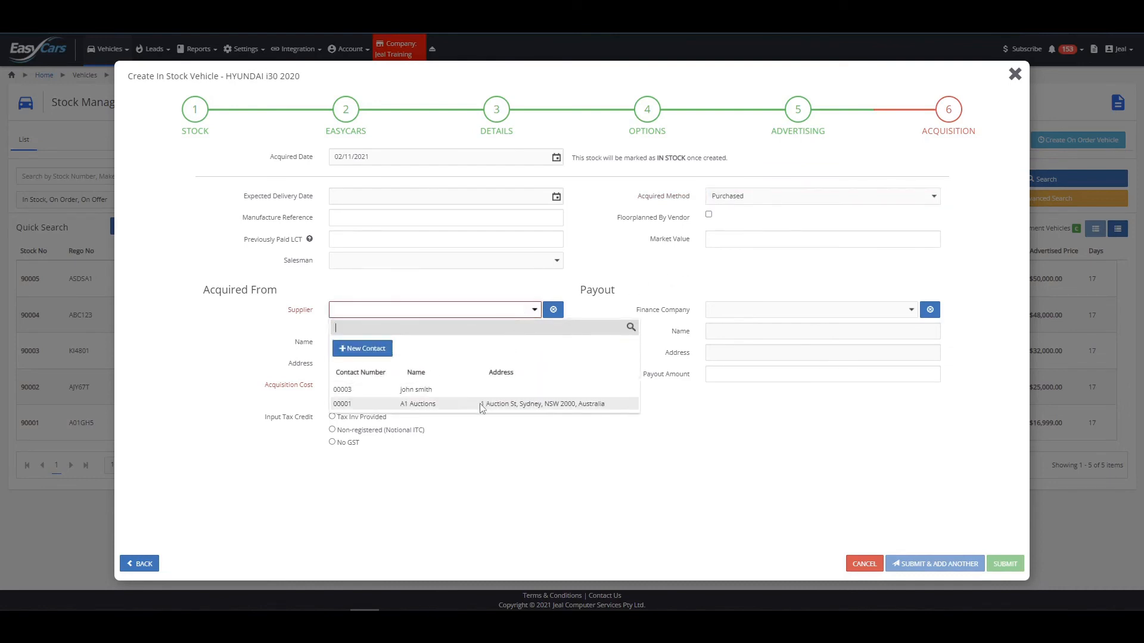
left_click(481, 404)
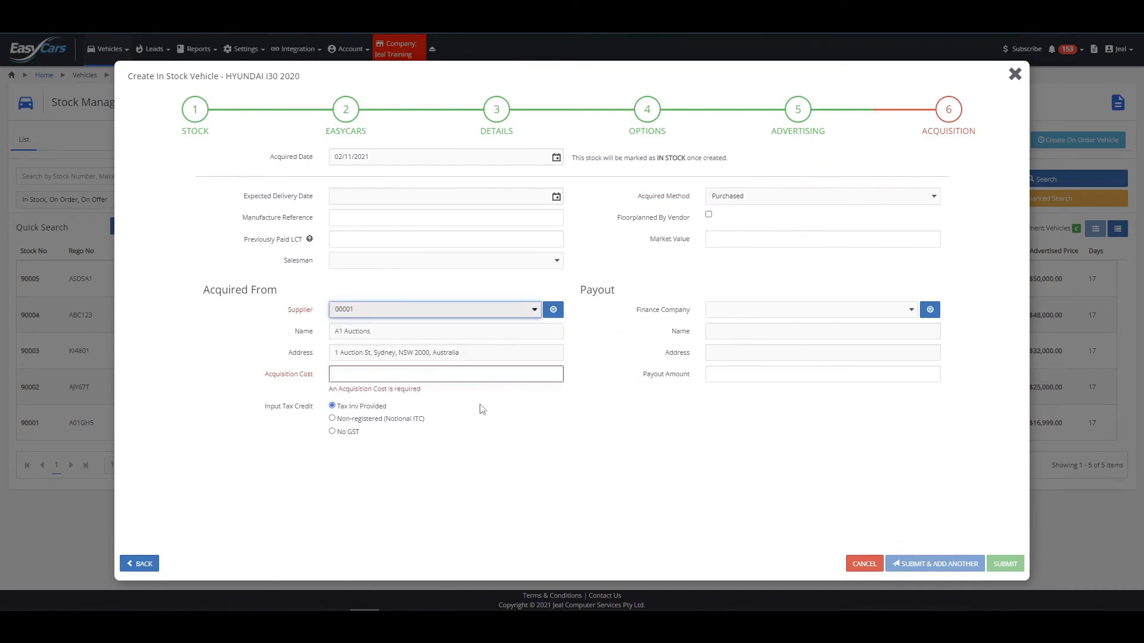
left_click(470, 375)
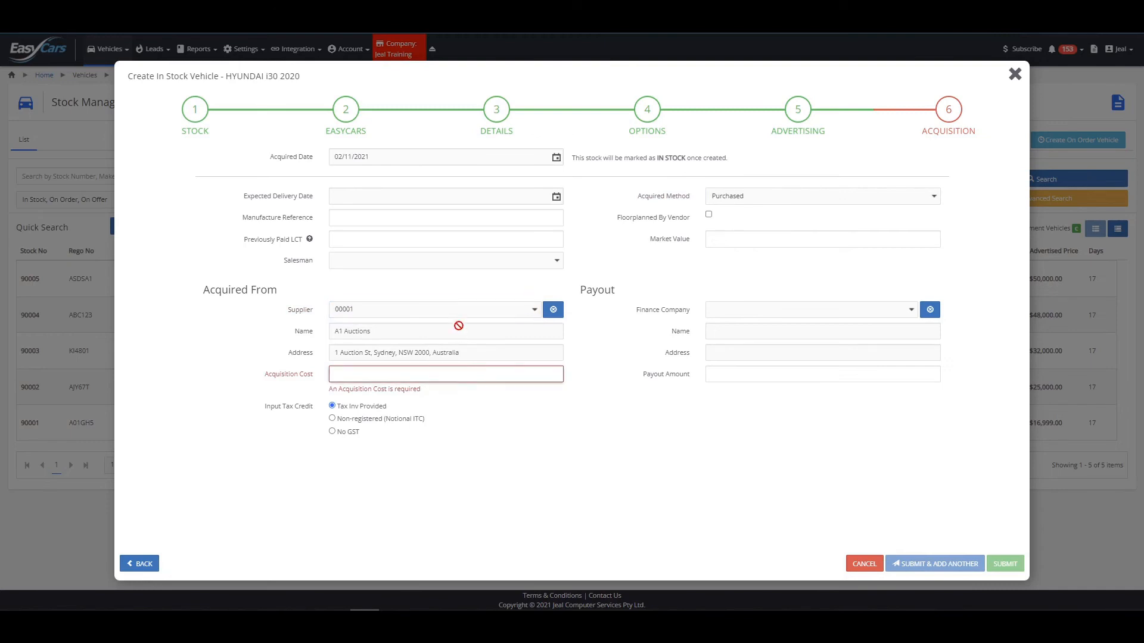
type("11000")
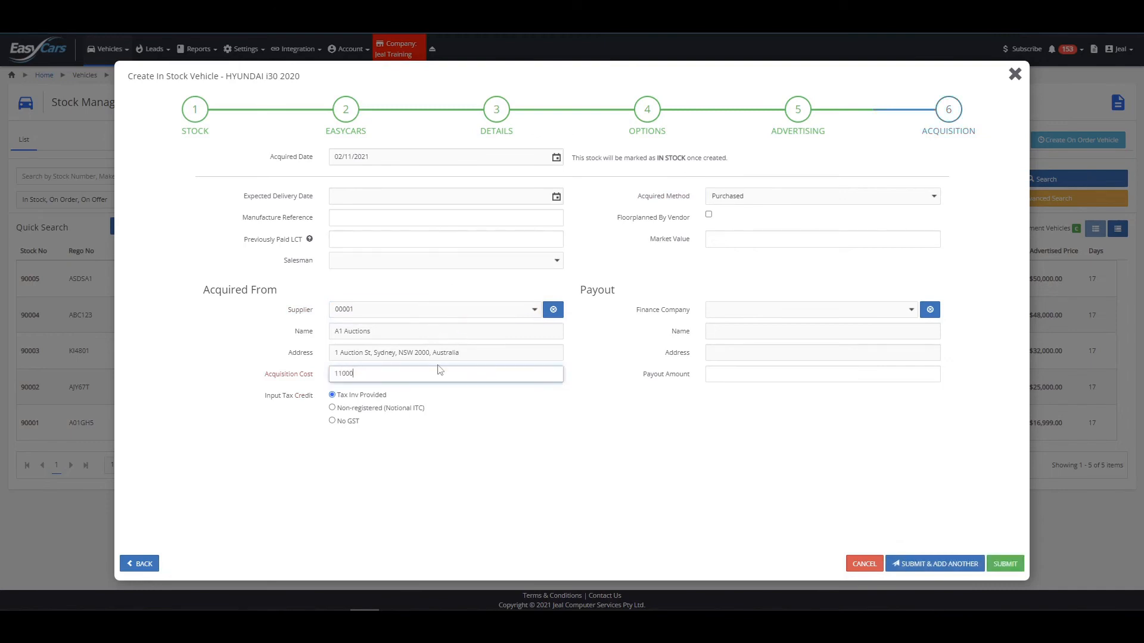
left_click(489, 417)
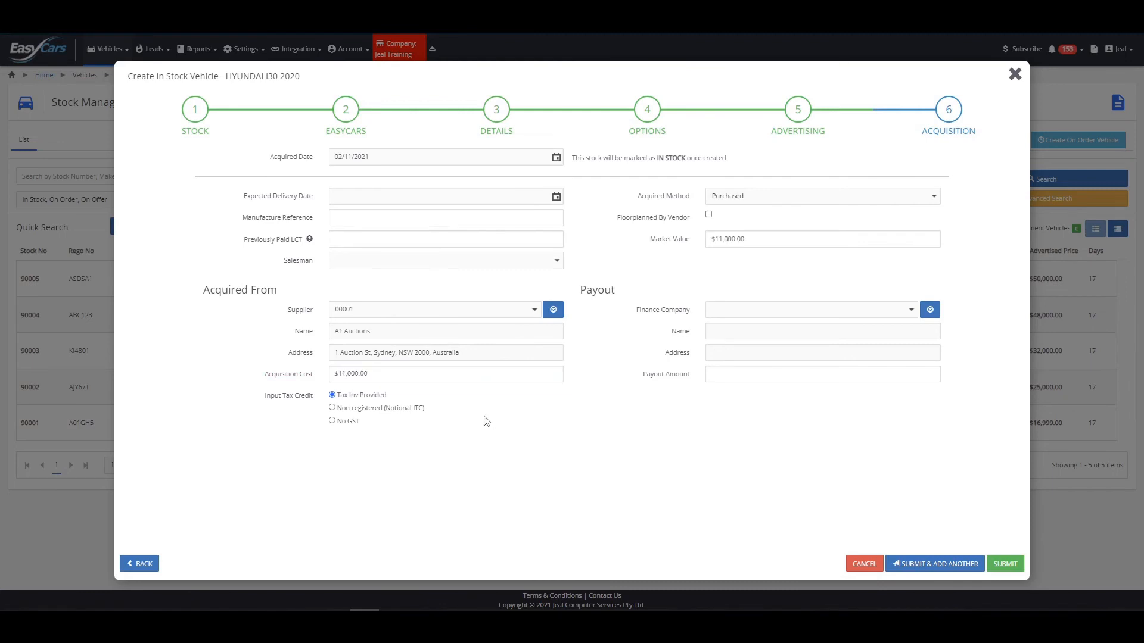
- Try the input tax credit options for the acquisition and set it to No GST
left_click(332, 409)
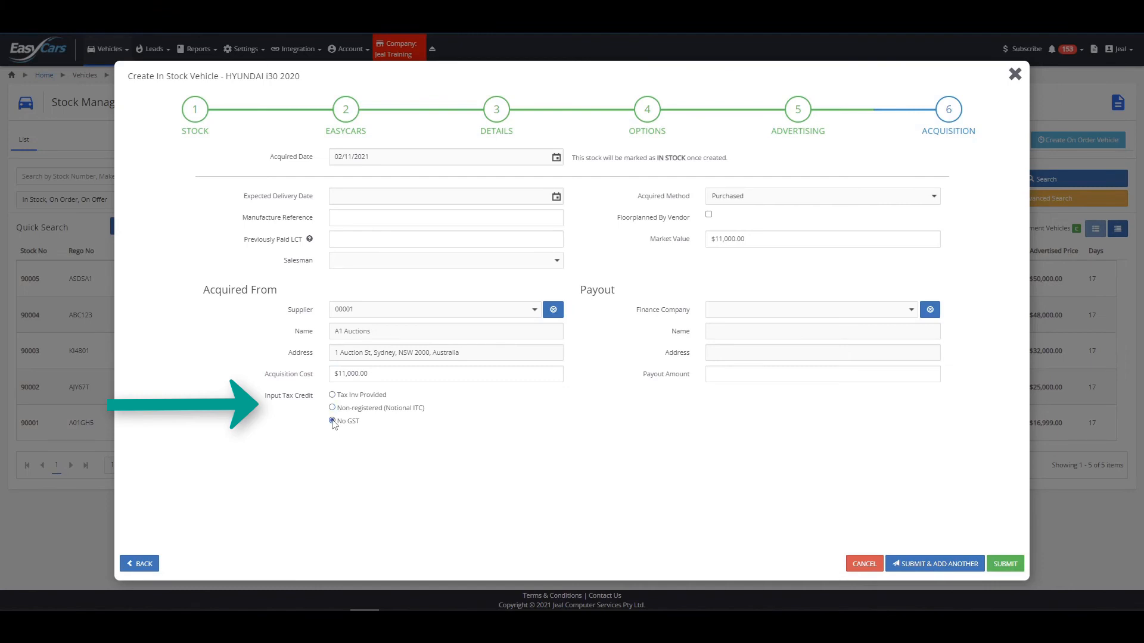
left_click(332, 409)
left_click(332, 395)
left_click(332, 409)
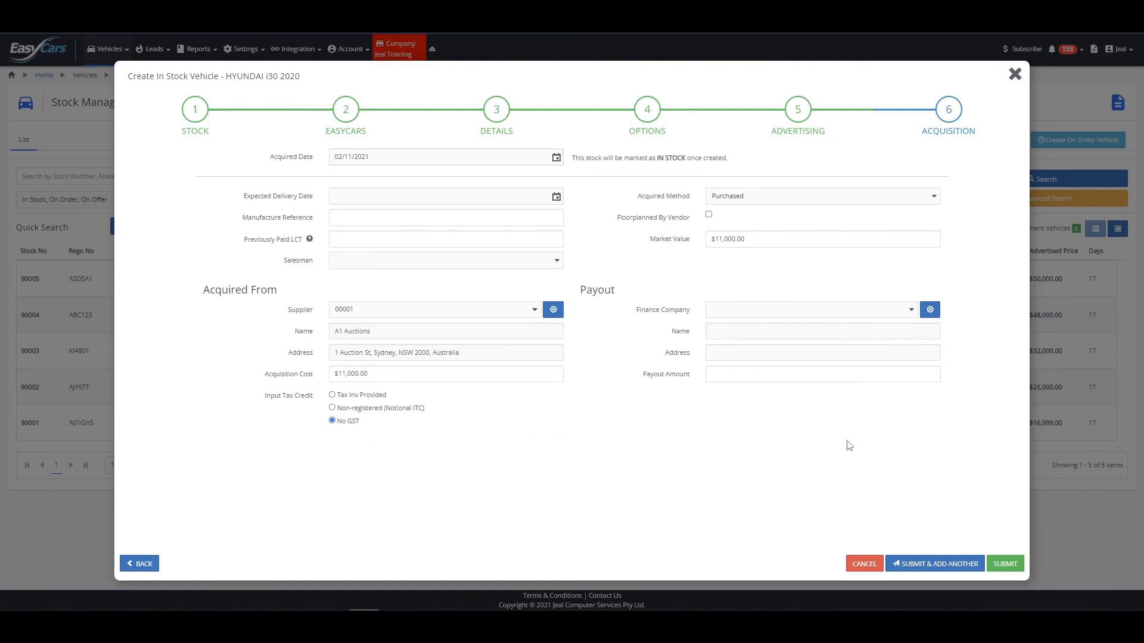
- Check the payout finance company choices without picking one, leave the payout blank and submit the new vehicle
left_click(912, 311)
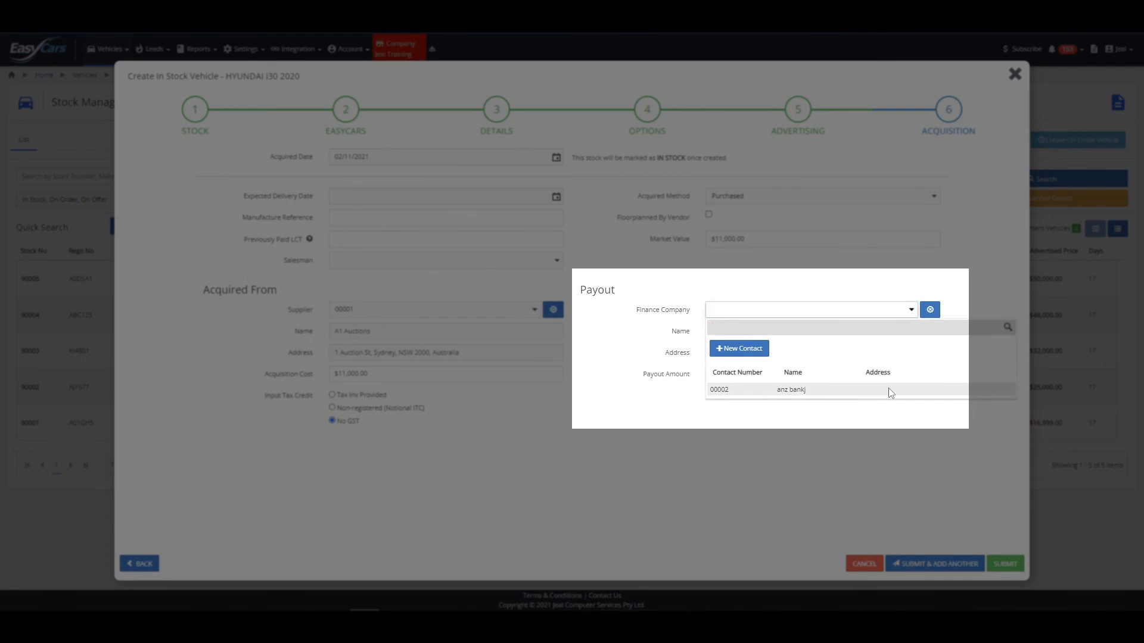
left_click(890, 298)
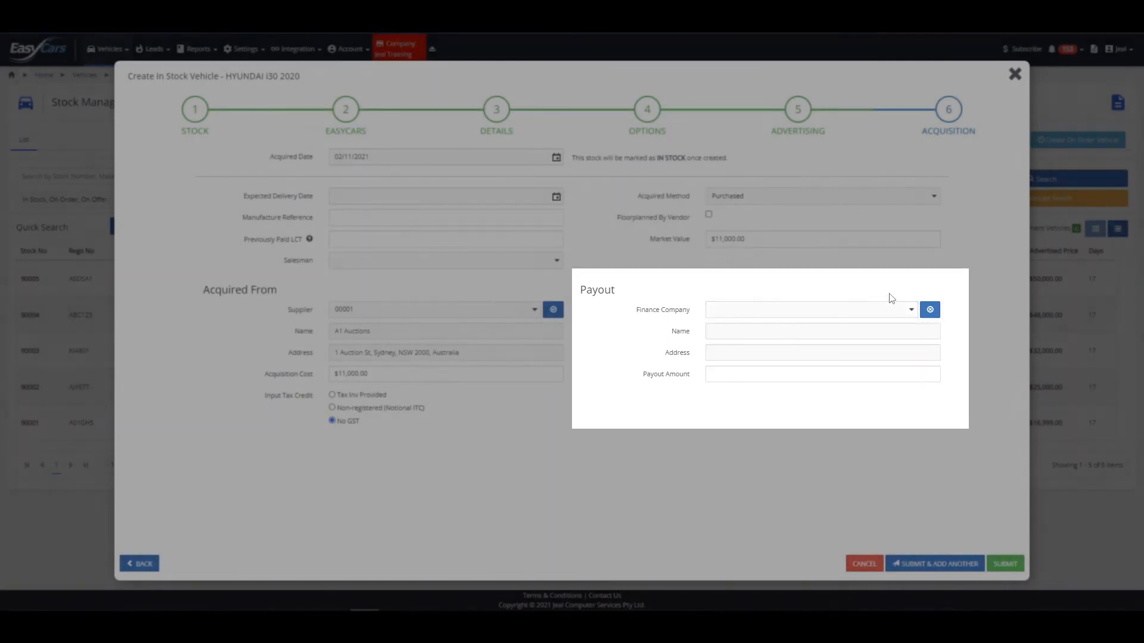
left_click(894, 375)
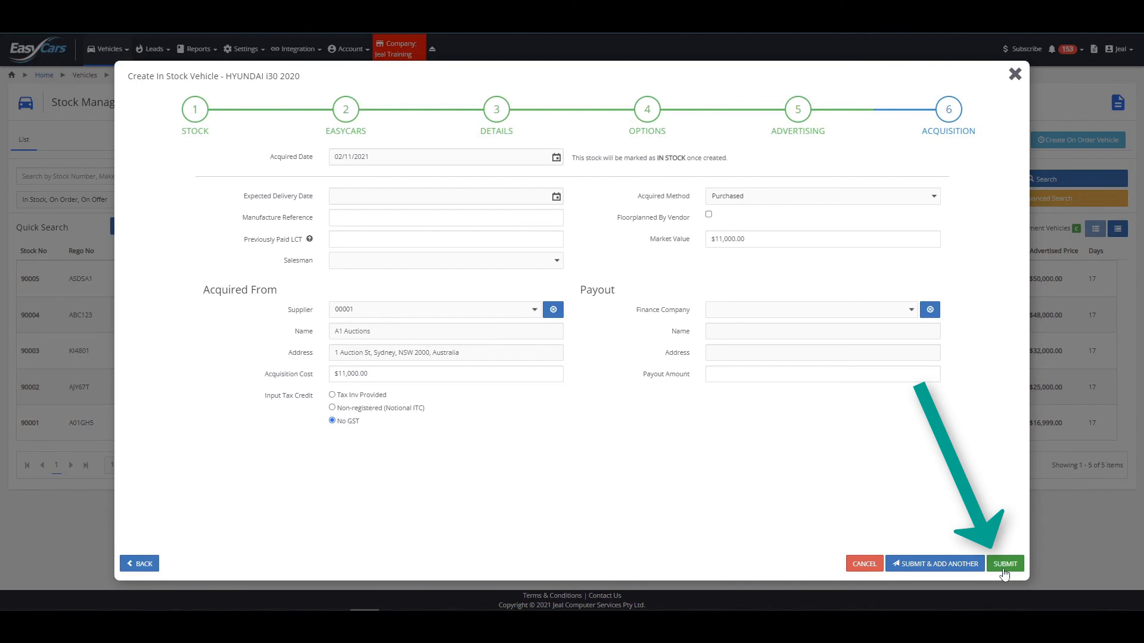
left_click(1005, 565)
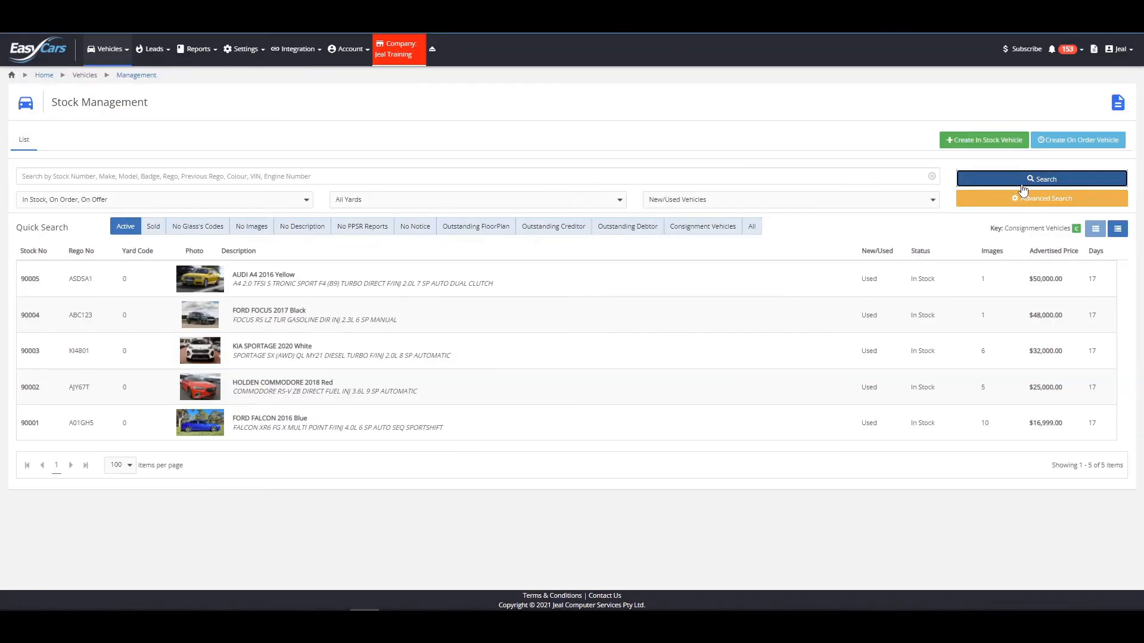